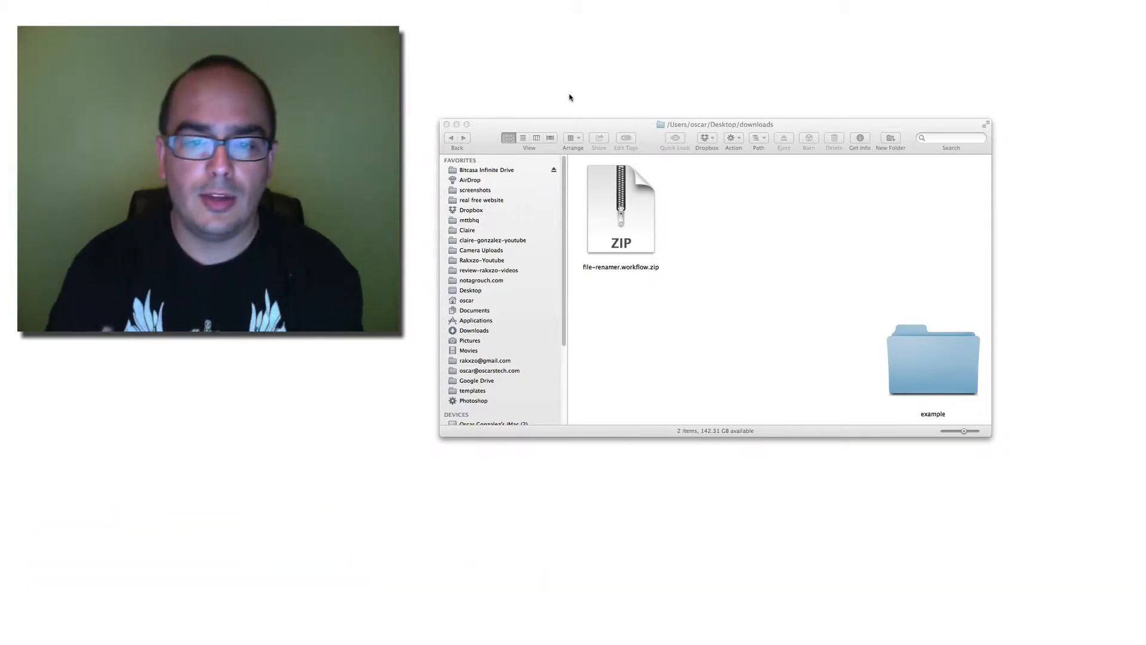
Step: Extract file-renamer.workflow.zip and move the archive icon away from the extracted workflow, above the example folder
click(611, 238)
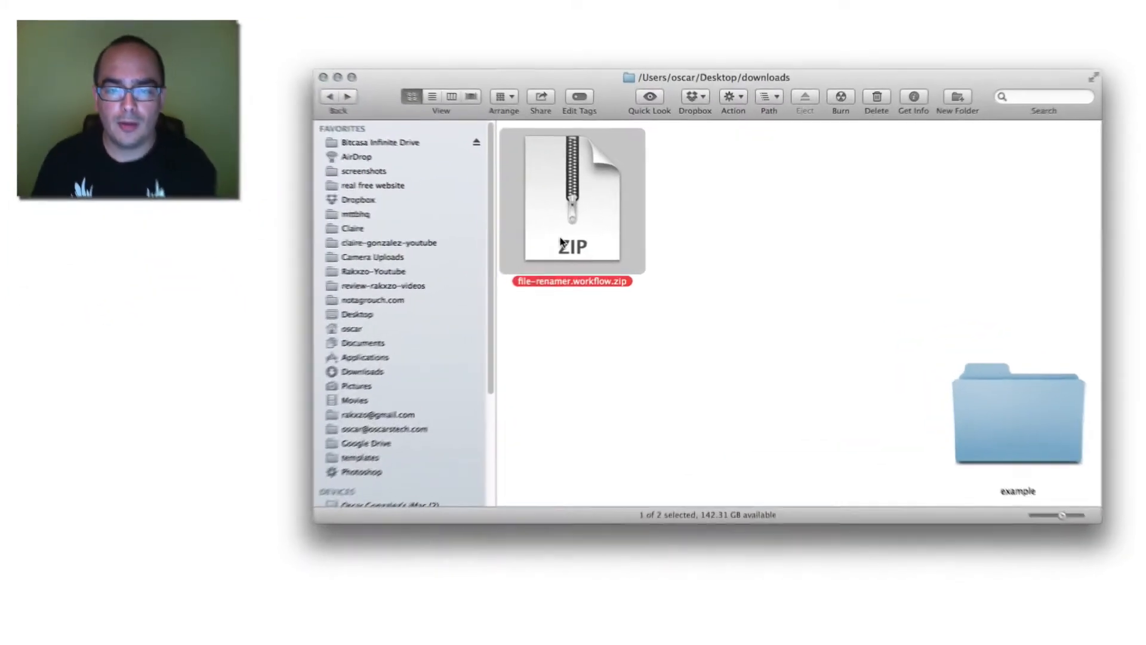
double_click(614, 239)
drag(559, 240, 987, 222)
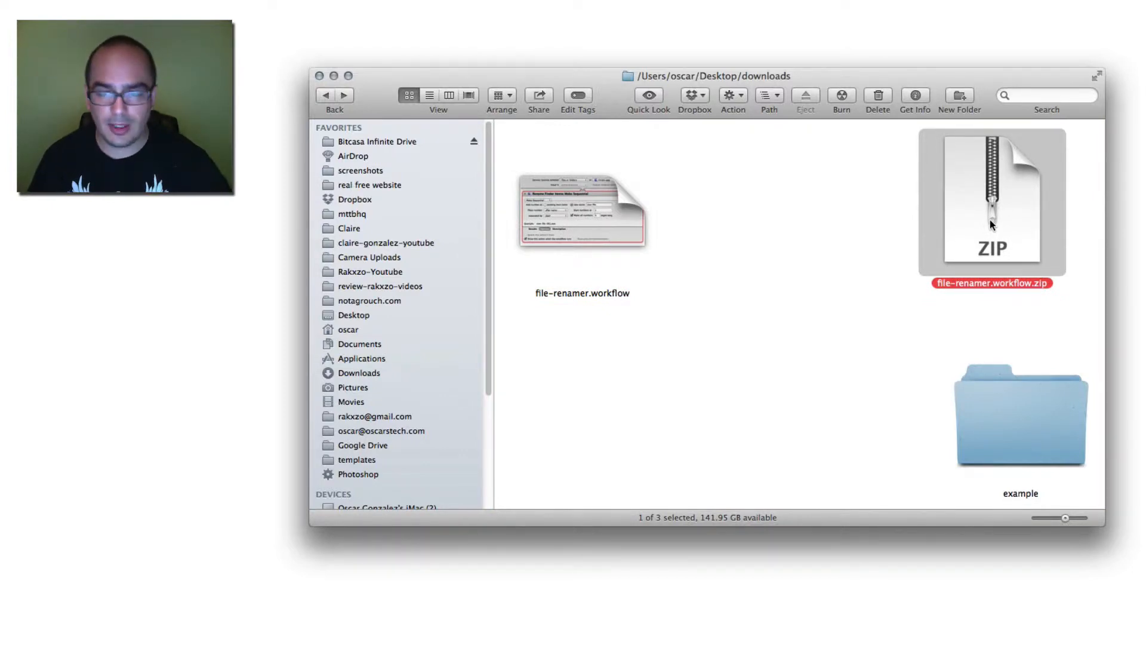
click(783, 240)
Step: Install the file-renamer workflow as a service, replacing the existing copy, and close the installer
click(550, 292)
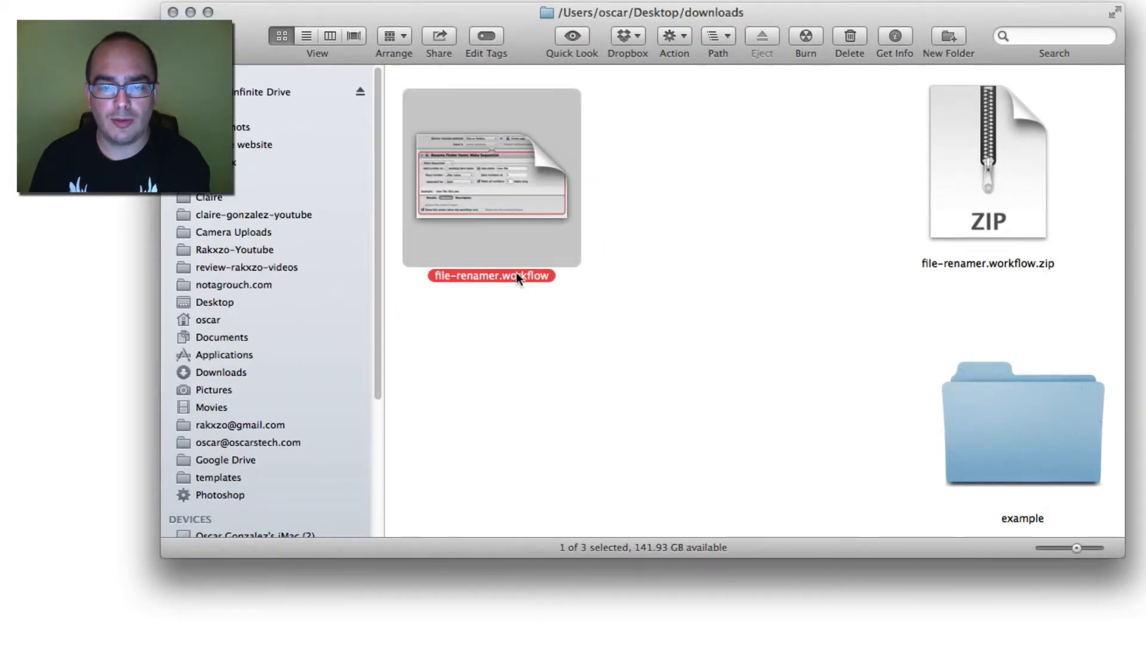
click(665, 250)
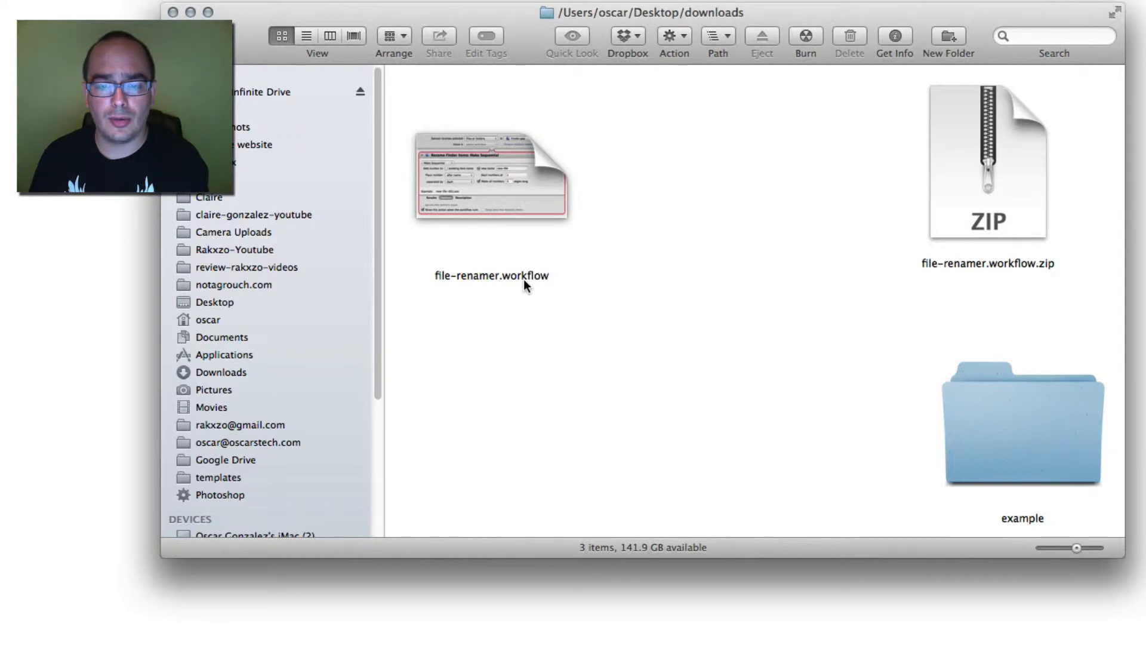
double_click(477, 172)
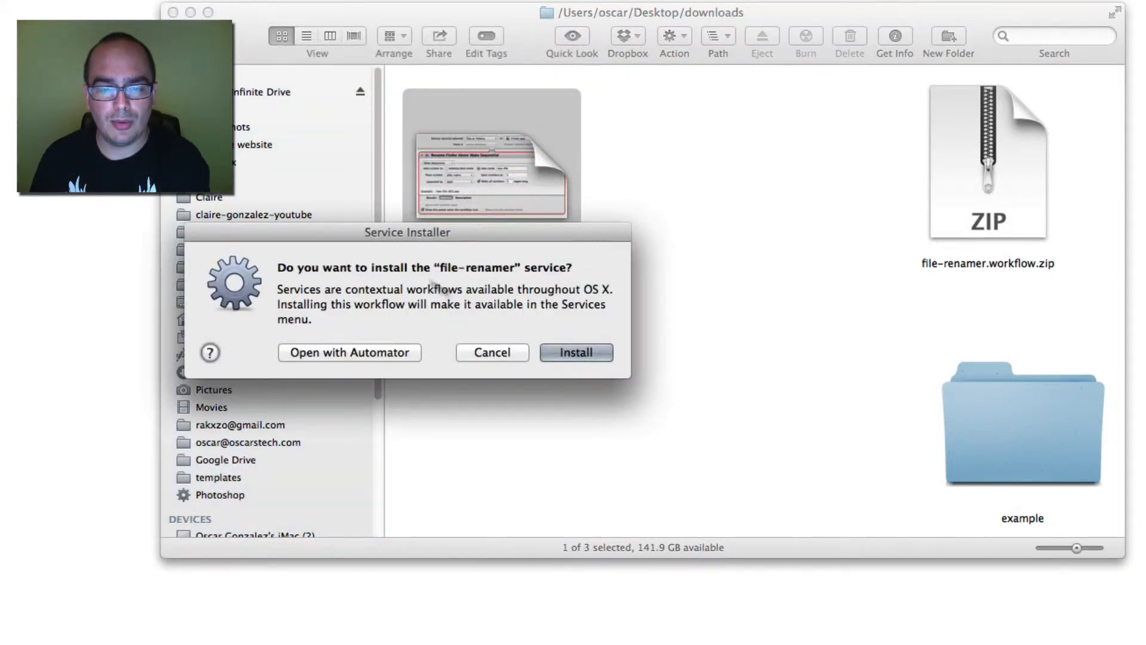
click(576, 353)
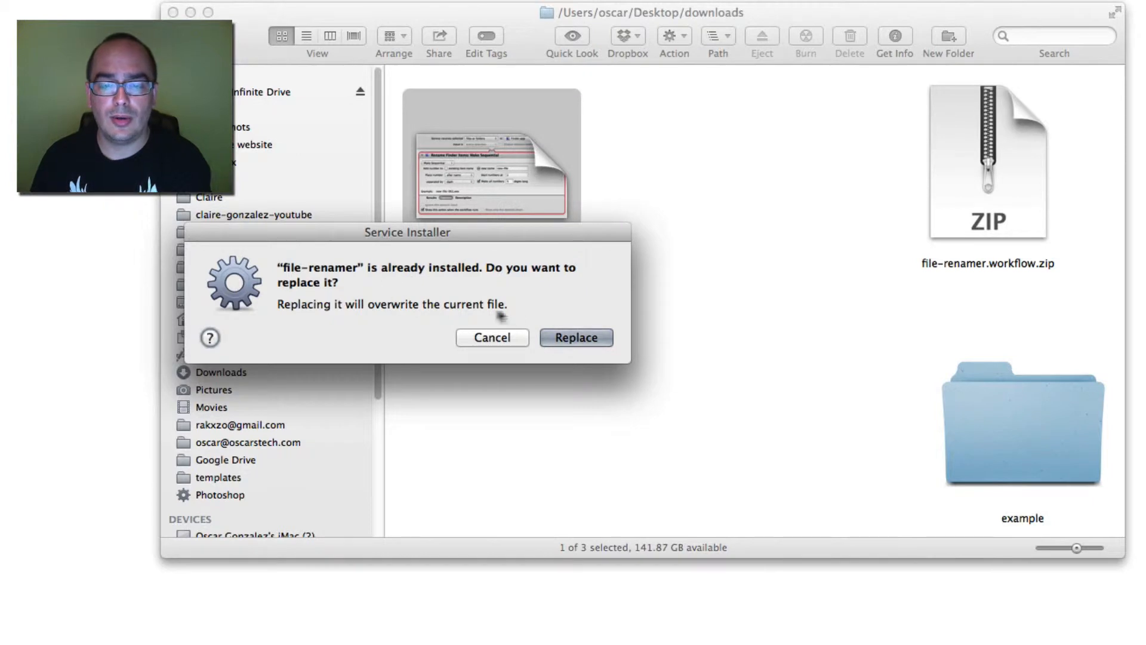
click(563, 337)
drag(429, 231, 655, 111)
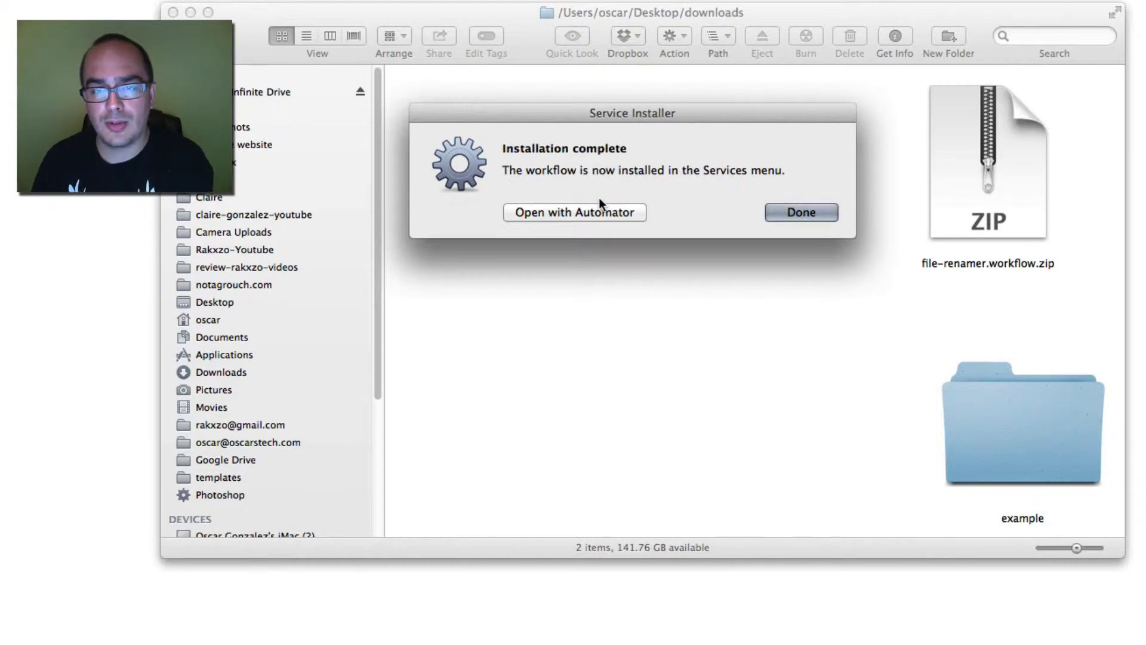
click(800, 213)
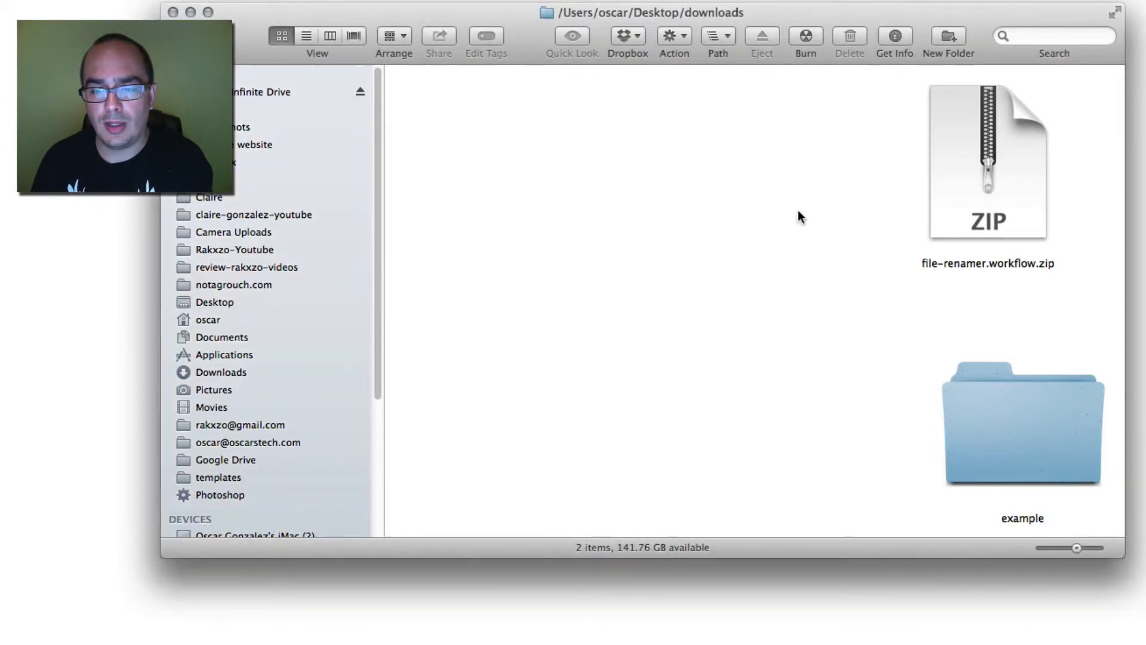
Step: Open the example folder and run the file-renamer service on all 11 image files
double_click(1016, 435)
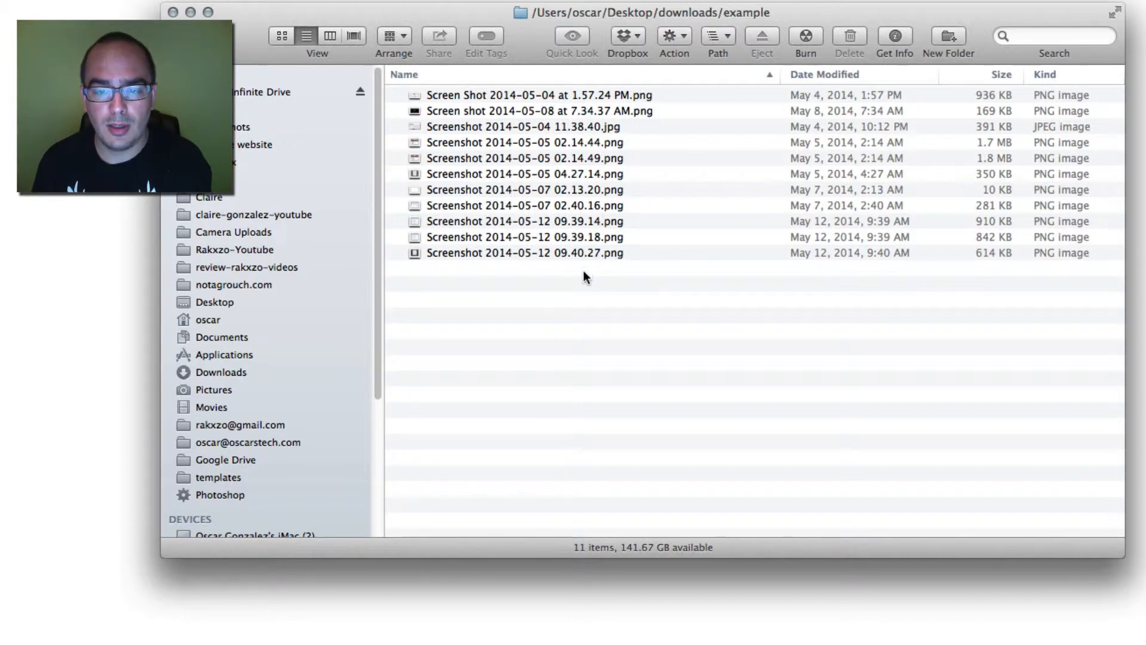
drag(683, 288, 489, 89)
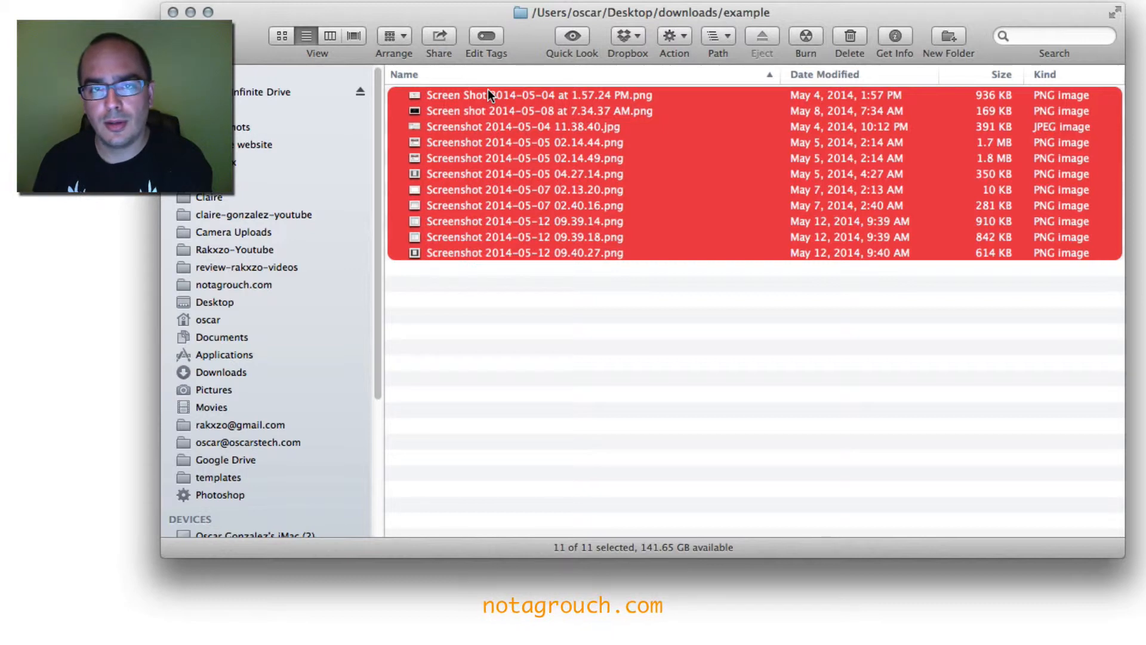
drag(548, 263, 453, 88)
right_click(467, 99)
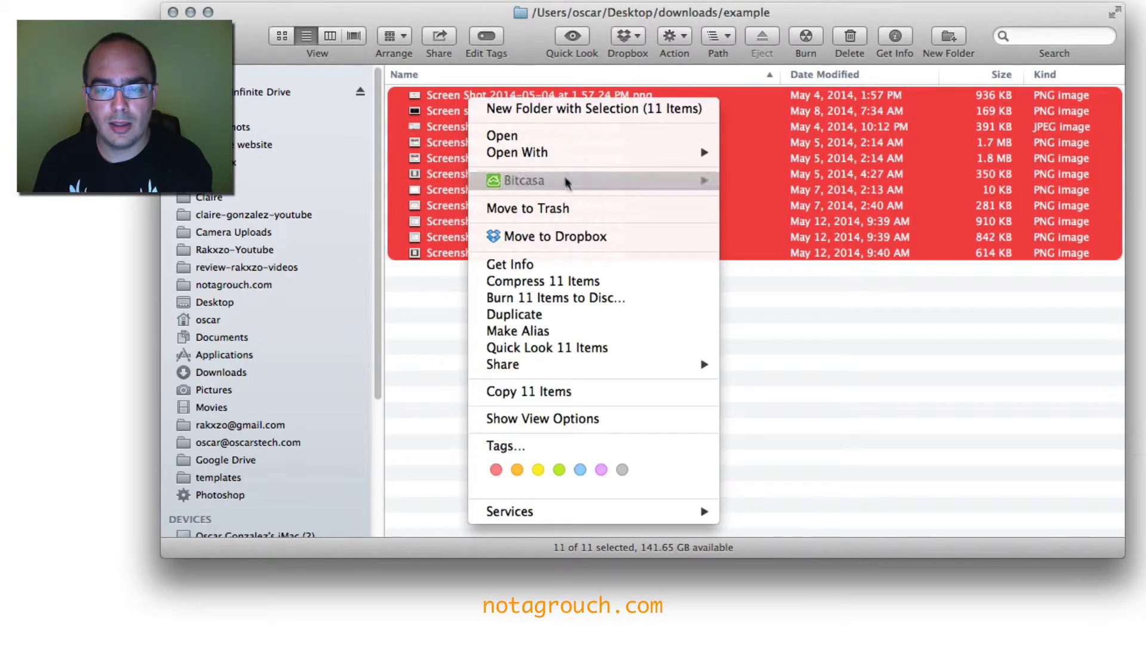
mouse_move(540, 506)
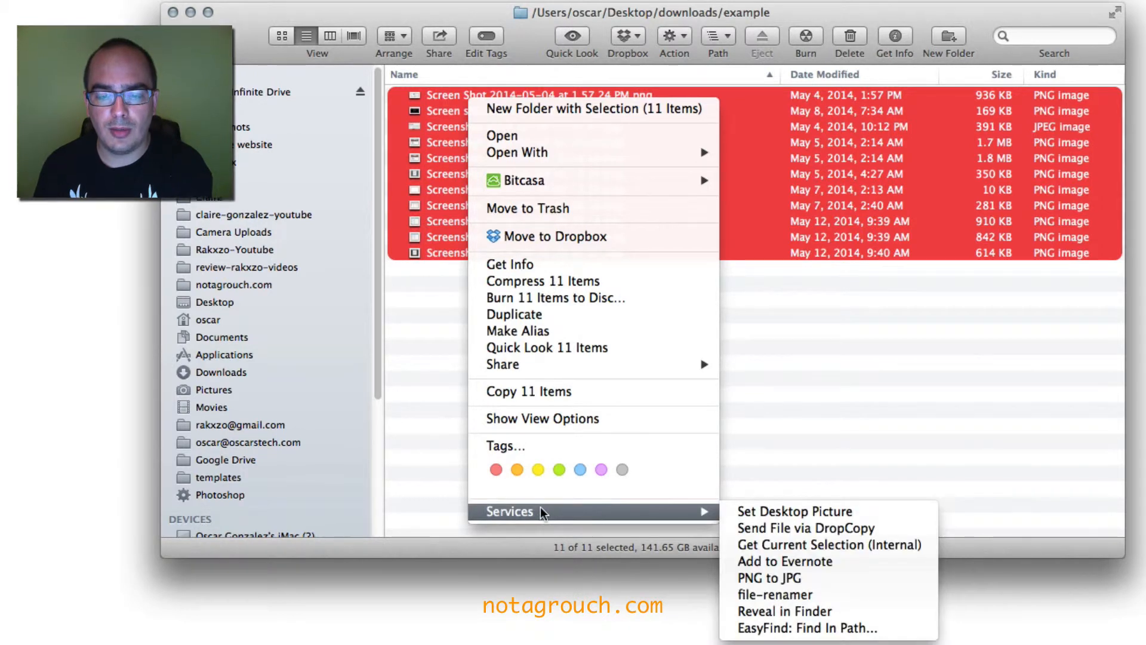
click(774, 593)
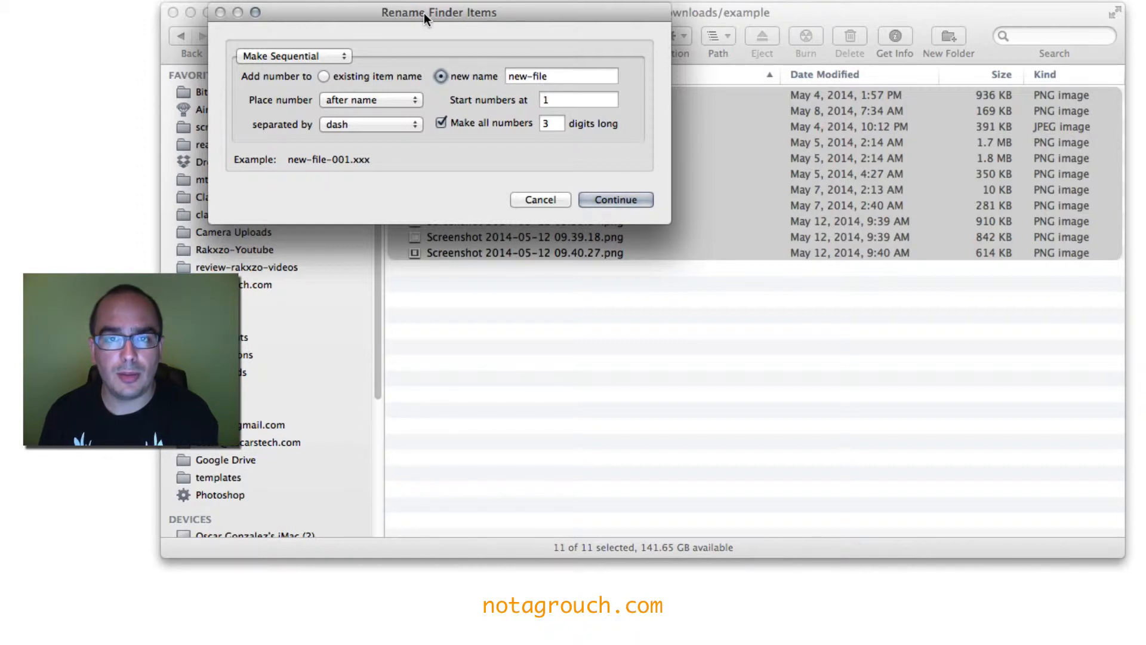
Step: Set the new name for the sequential rename to my-picture
drag(594, 75, 511, 77)
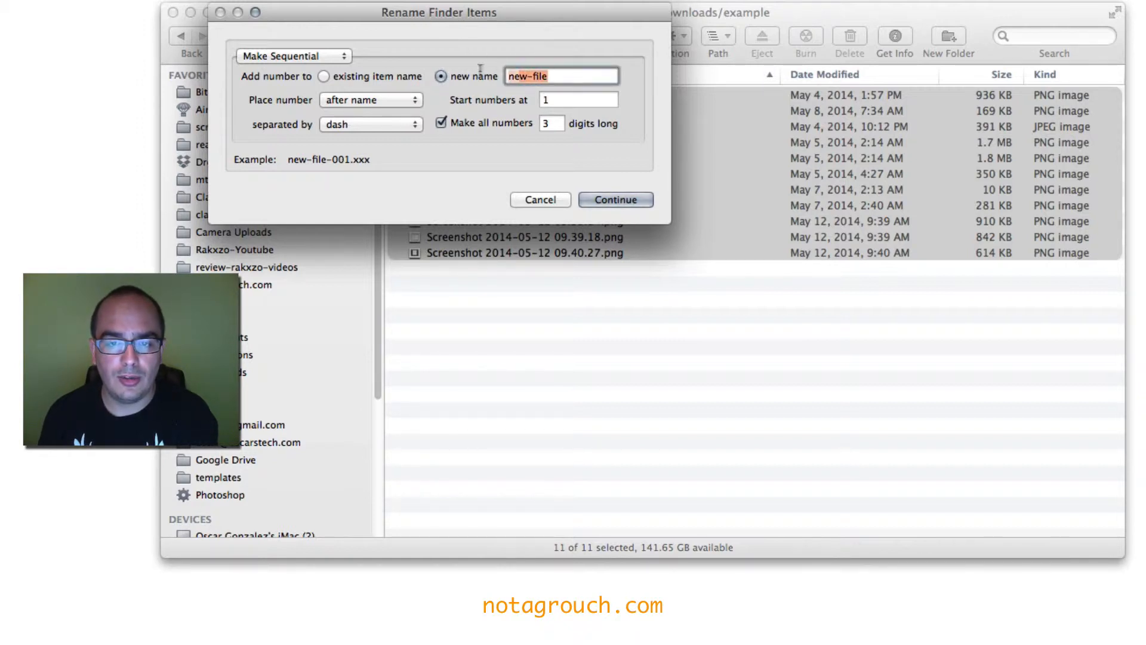
text(my-p)
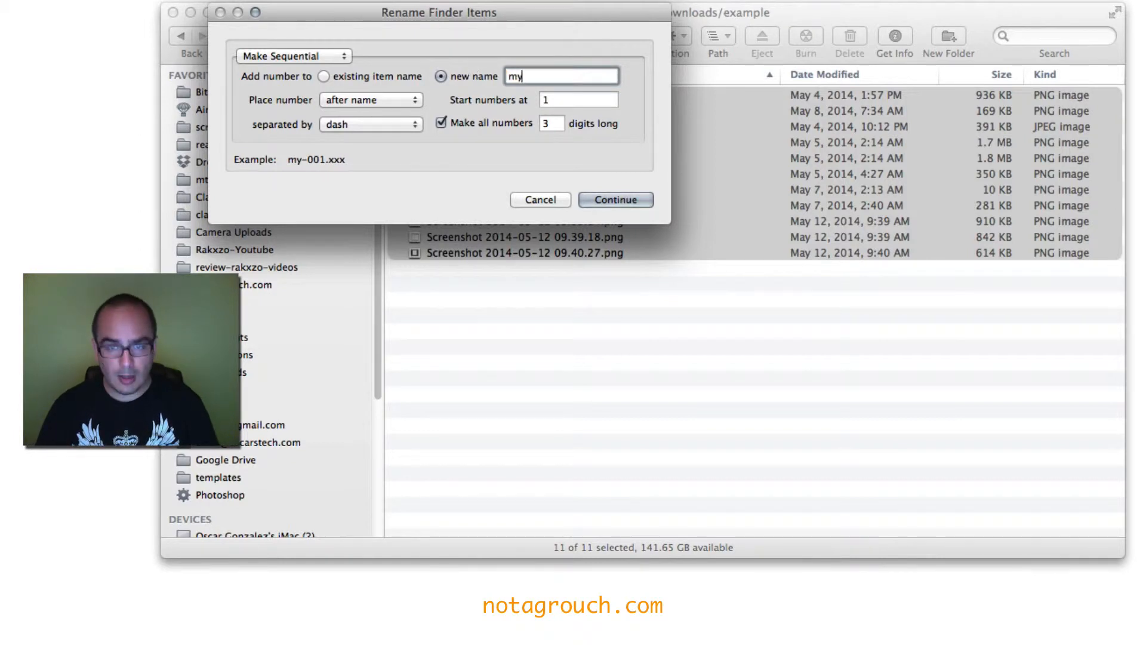
text(icture)
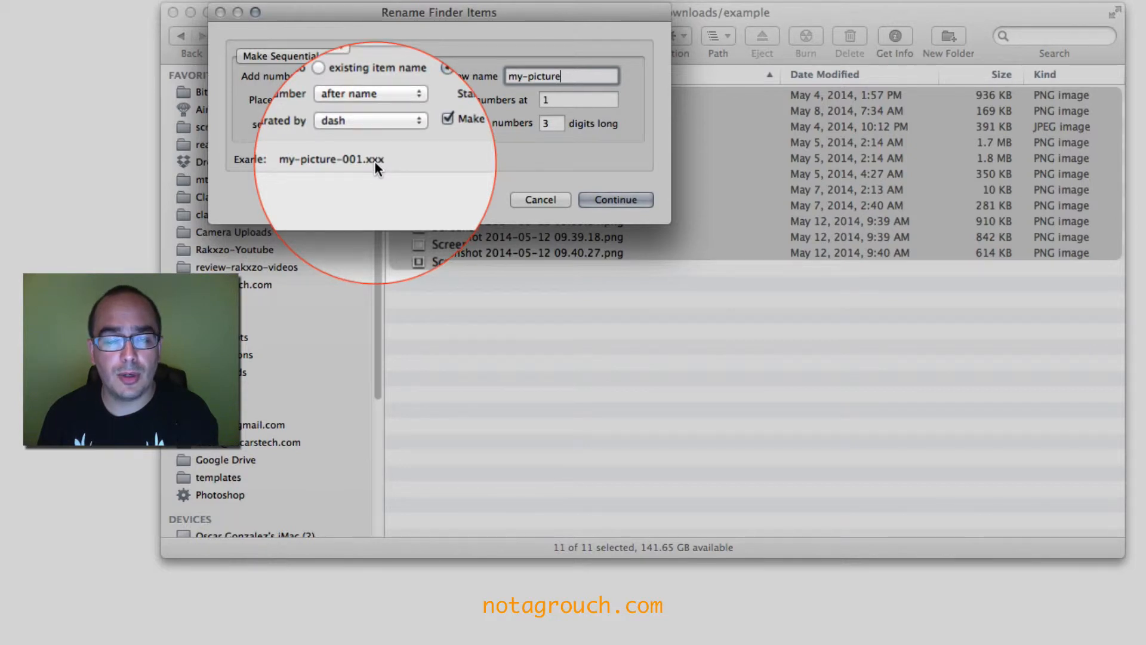
Step: Change the new name to my-screenshot, apply the sequential rename and deselect the files
double_click(544, 75)
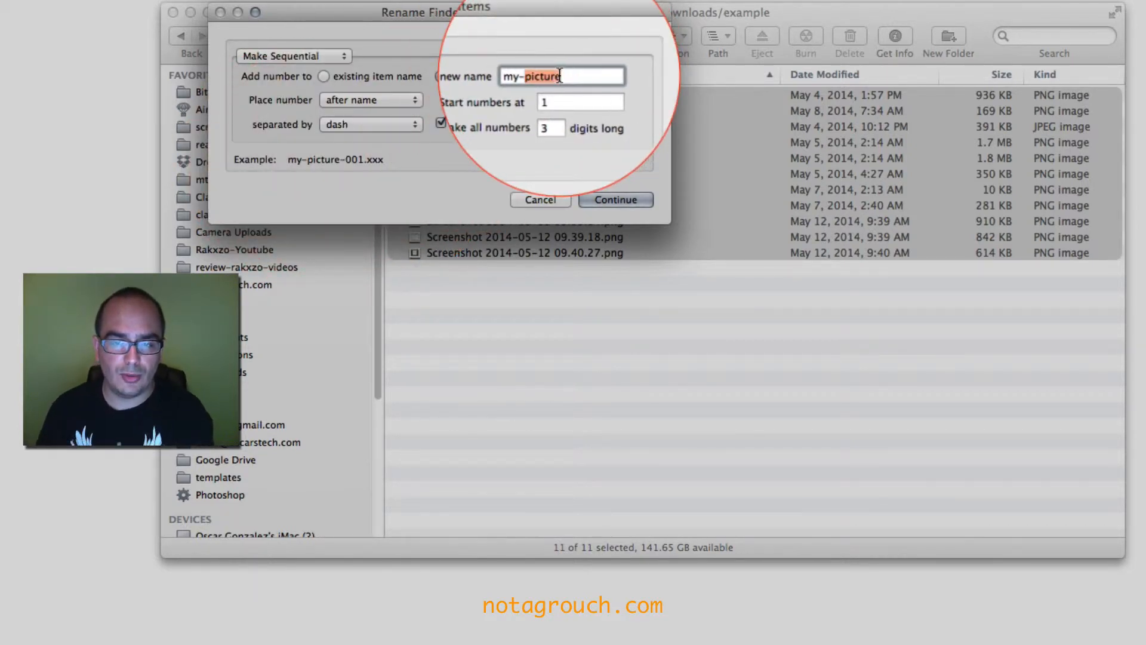
text(screenshot)
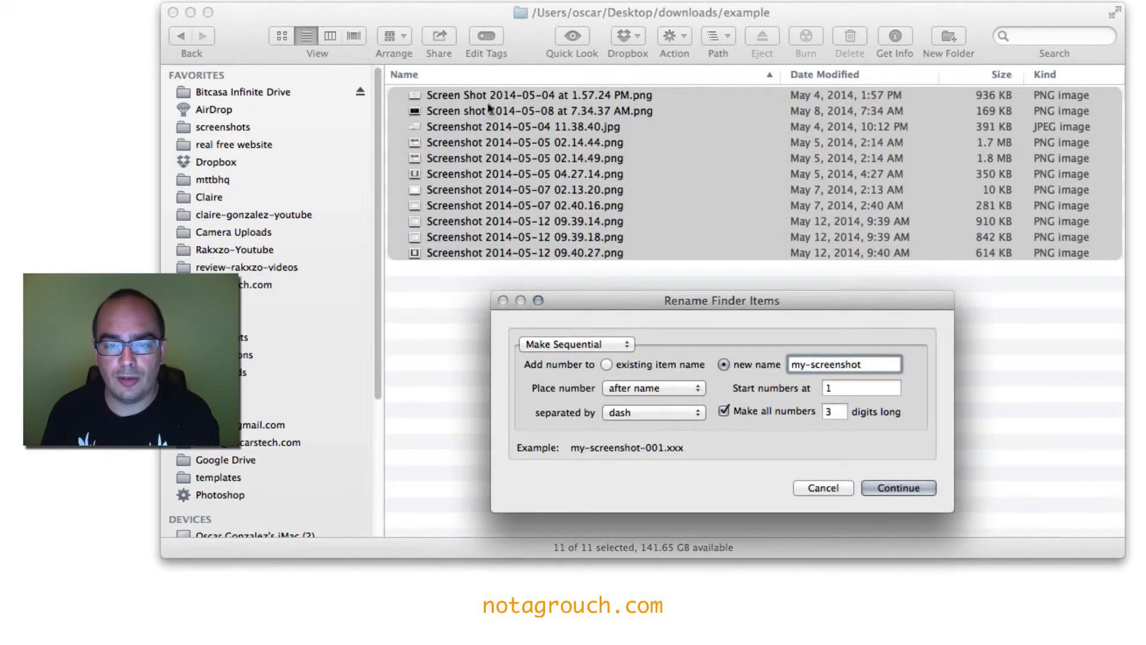
click(894, 487)
click(842, 463)
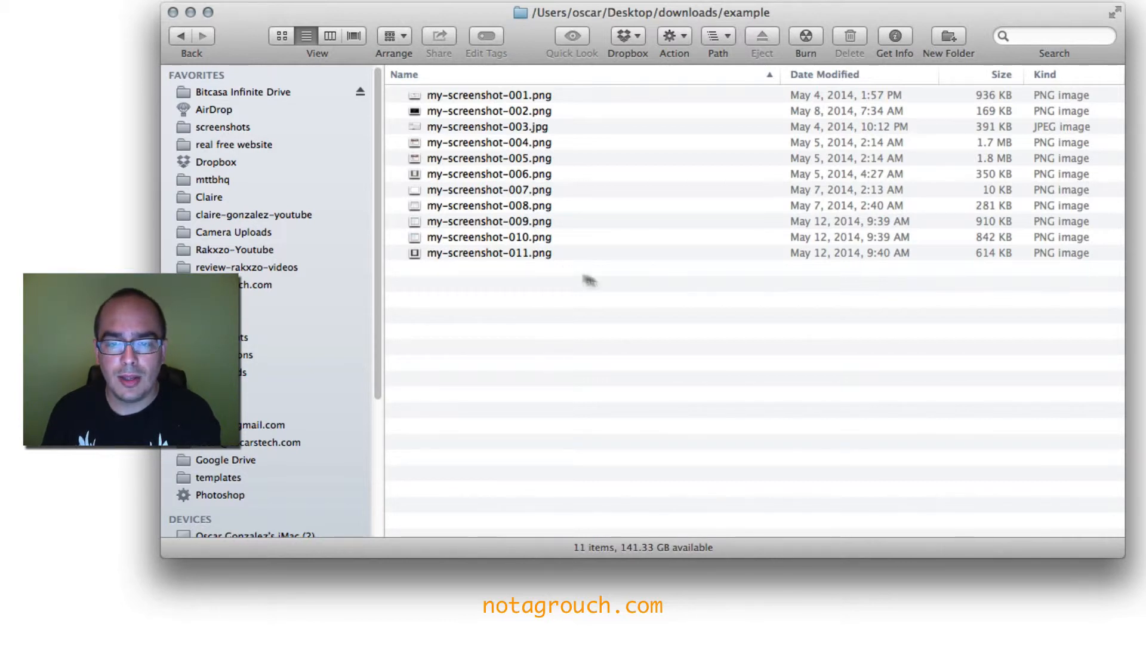
Step: Run the file-renamer service on all the my-screenshot files and switch the rename mode to Replace Text
drag(585, 281, 460, 96)
right_click(460, 96)
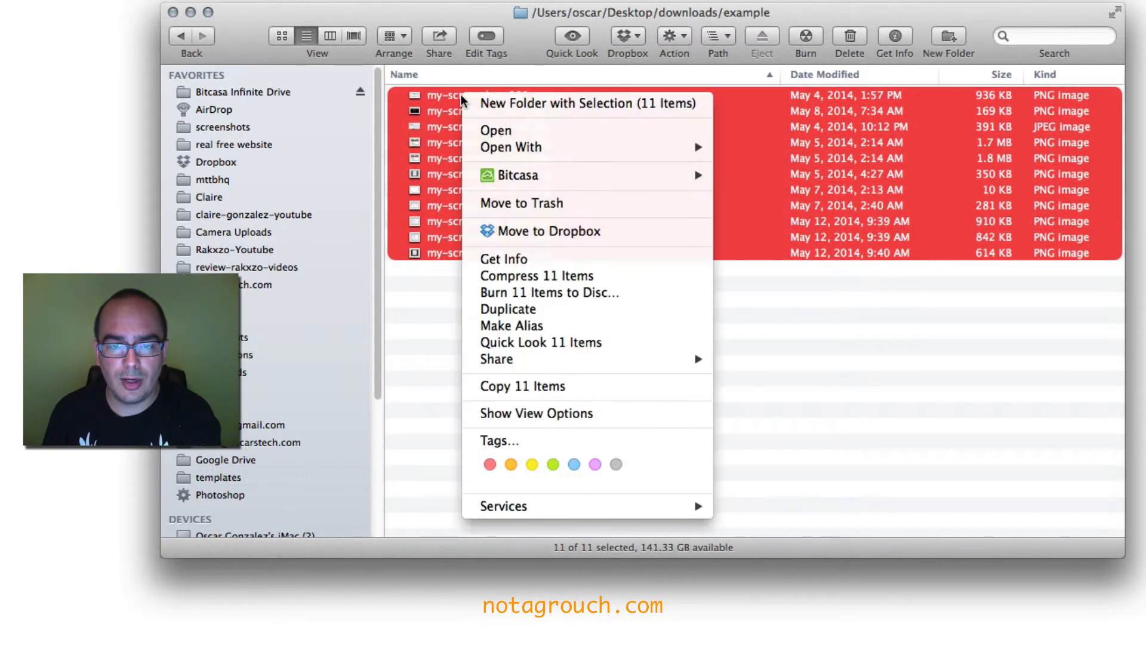
mouse_move(610, 511)
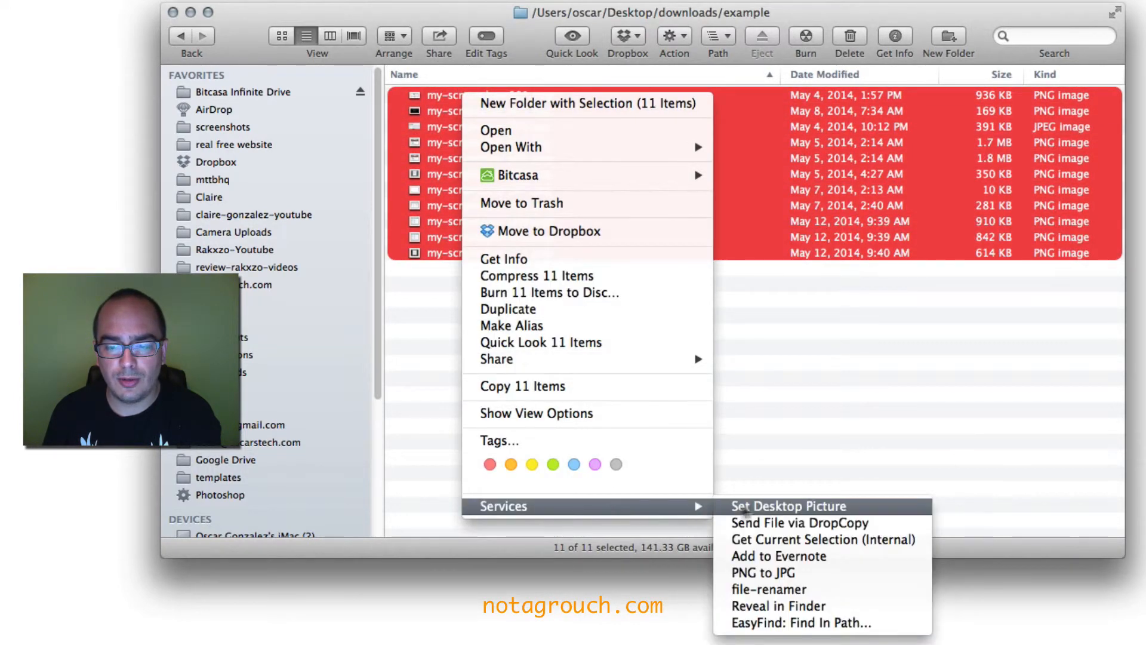
click(773, 593)
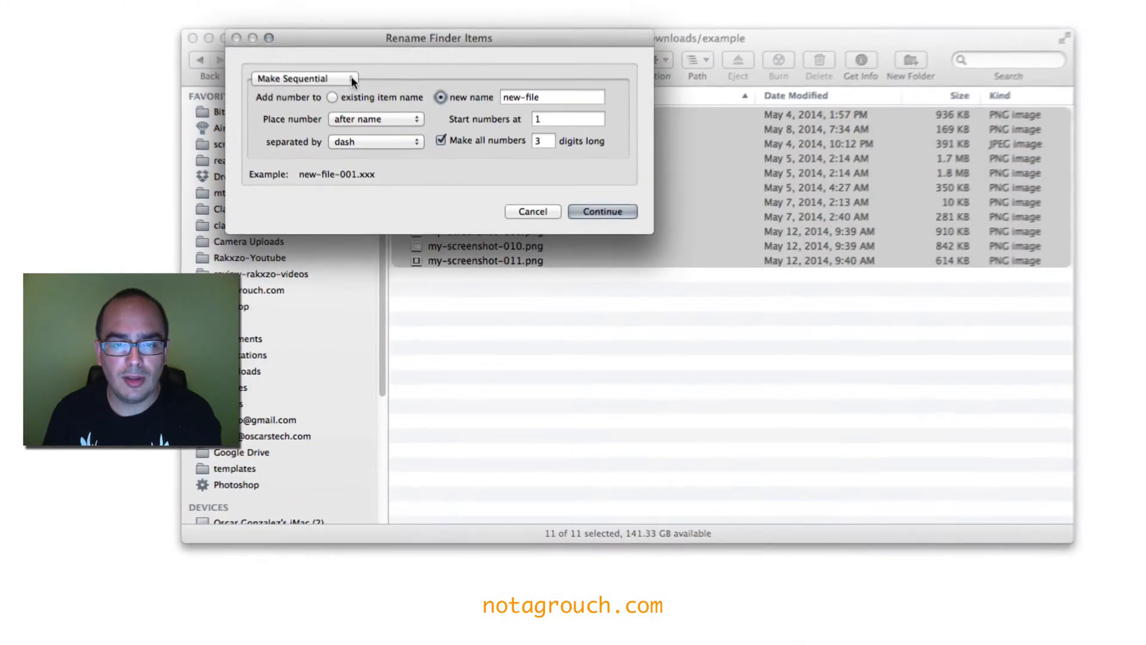
click(352, 79)
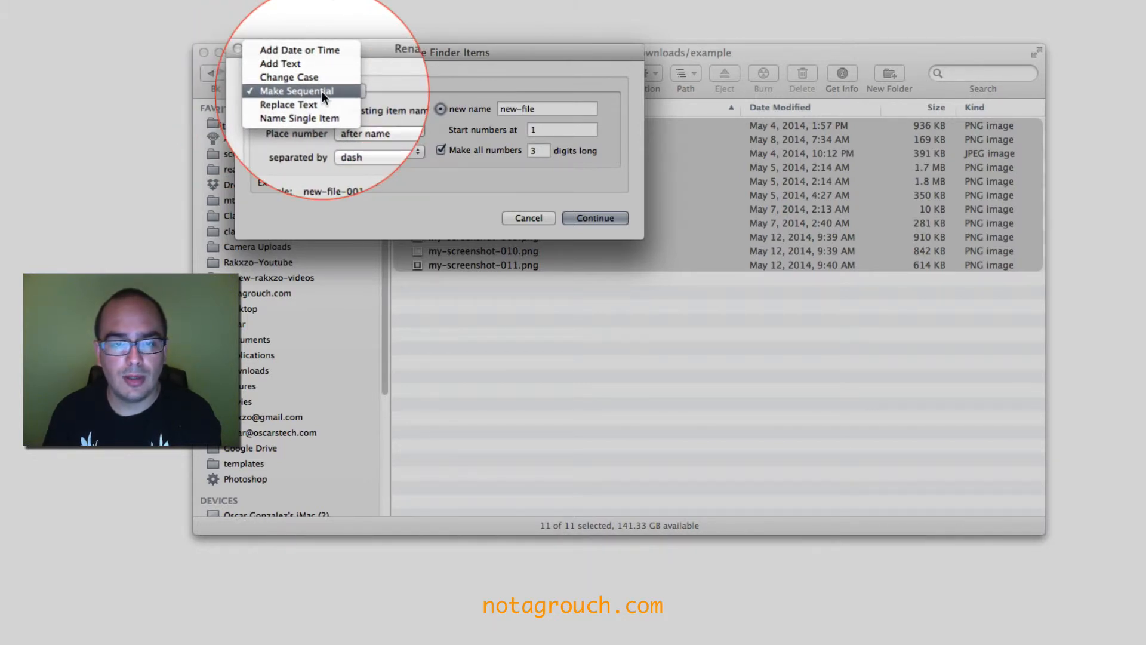
click(285, 104)
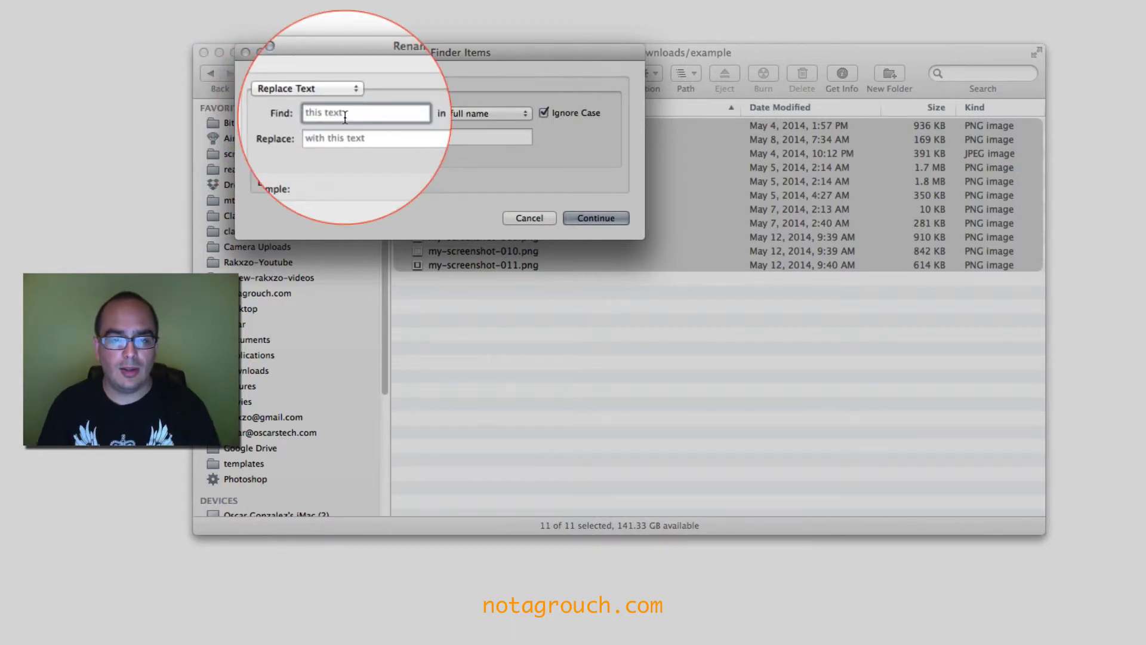
Step: Replace my with your in the full names of the selected files and apply the rename
text(my)
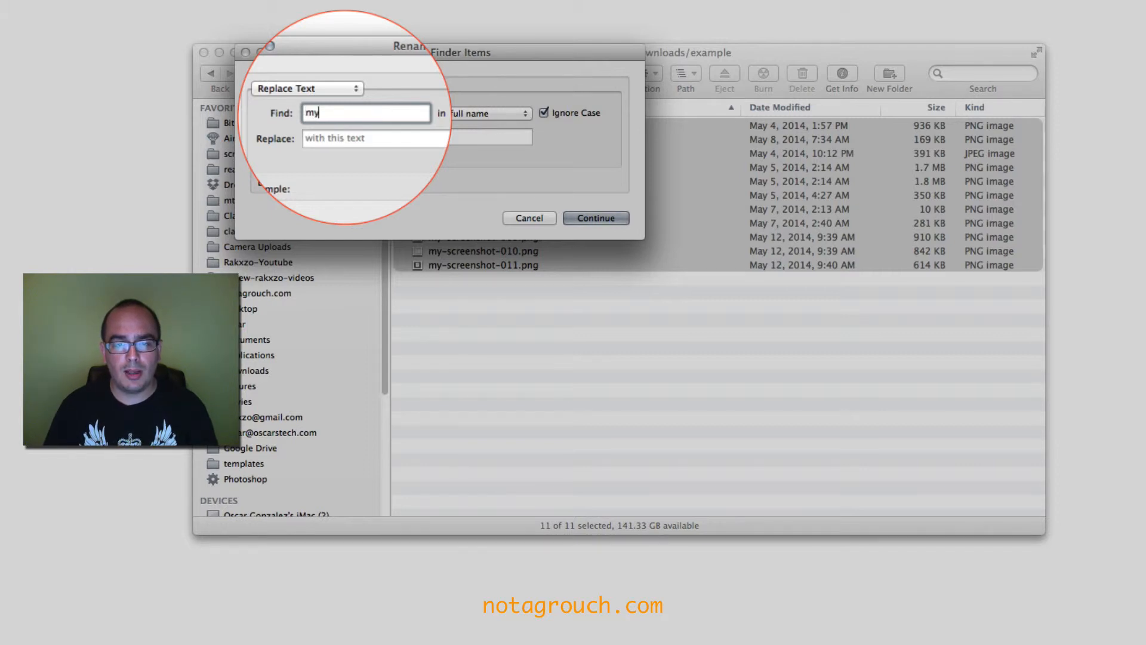
key(Tab)
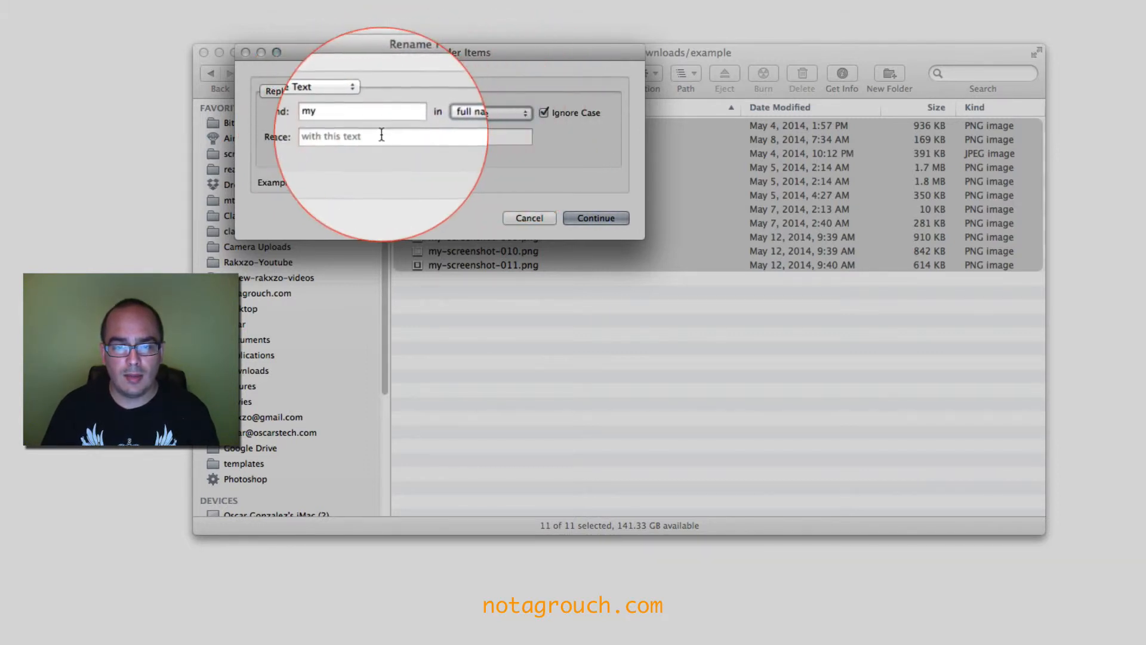
key(Tab)
text(your)
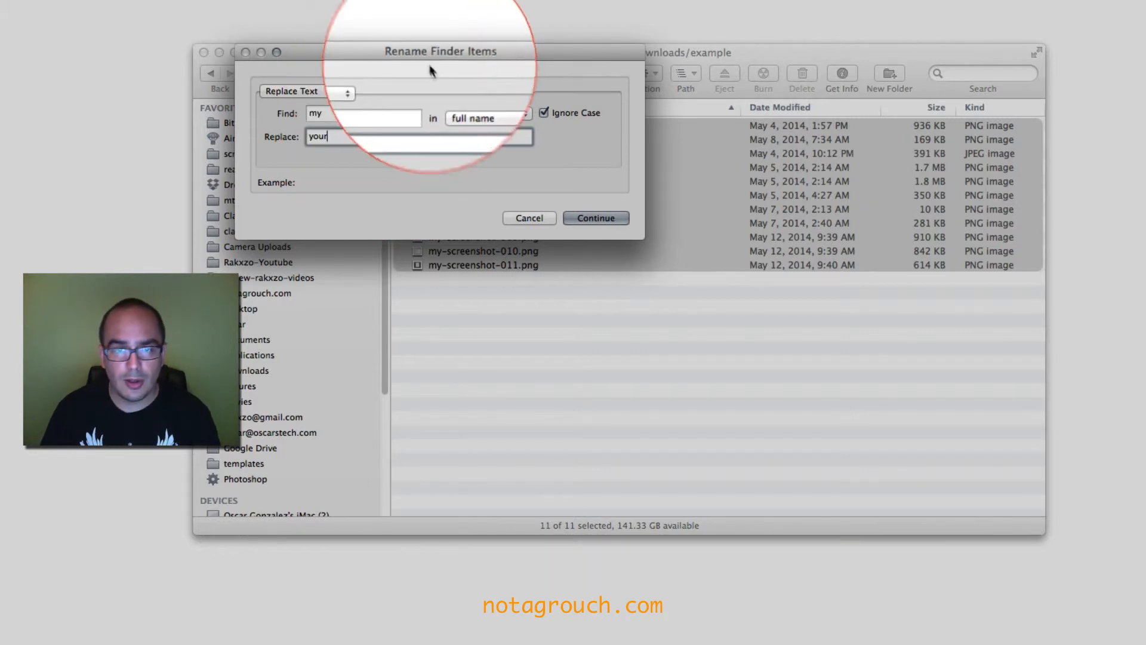
drag(394, 69, 617, 321)
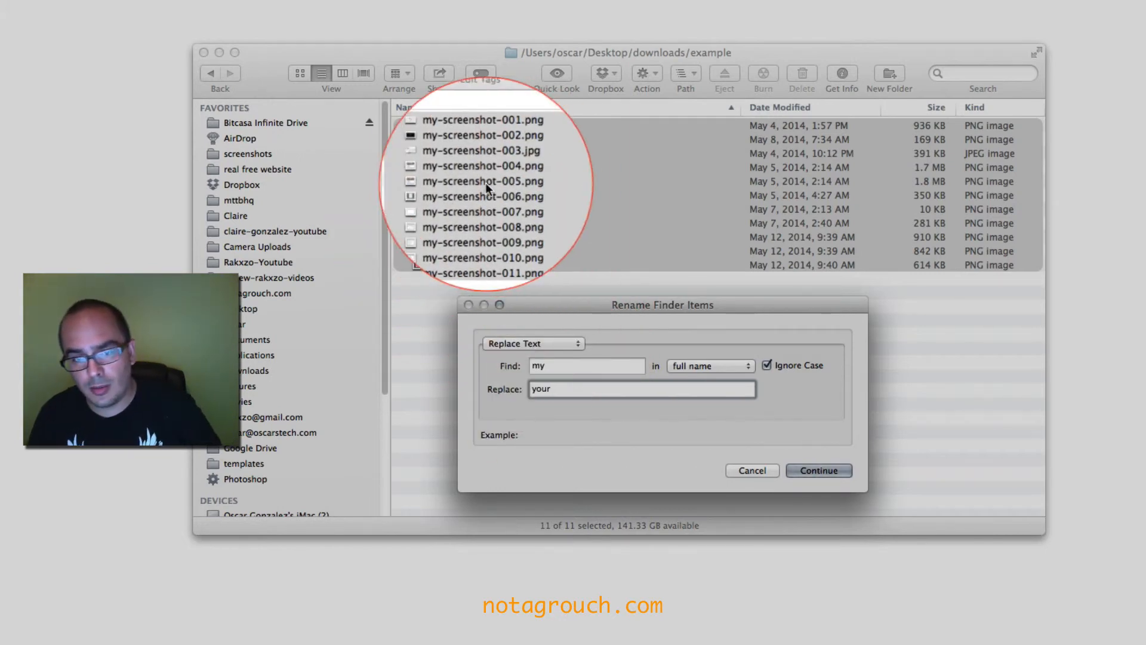
click(817, 470)
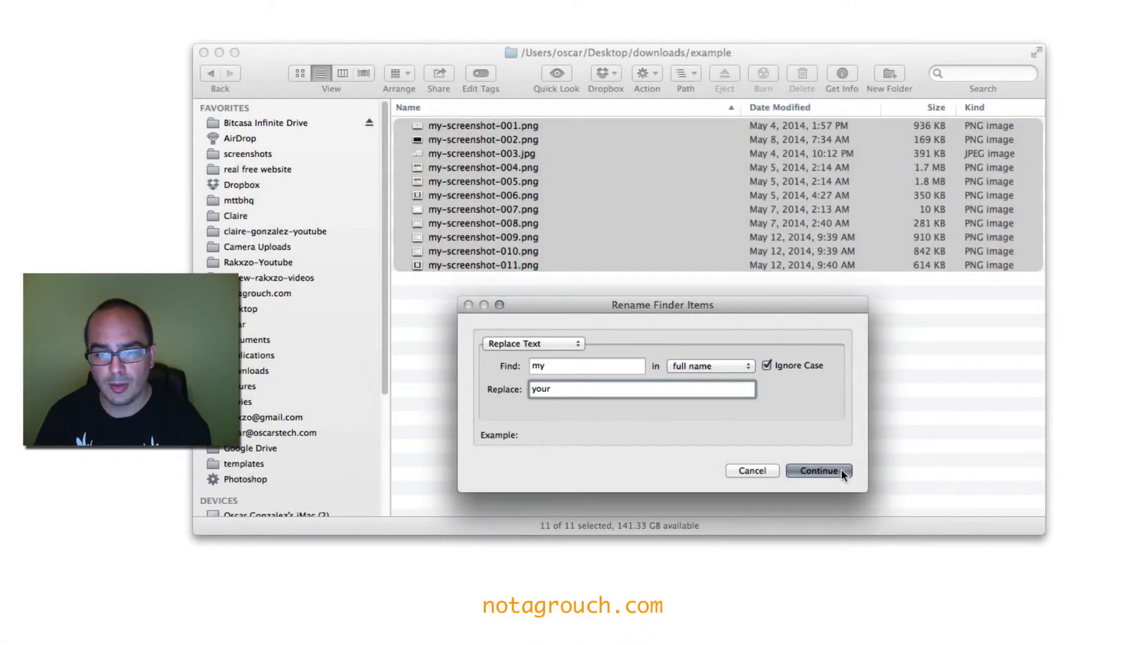
Step: Run the file-renamer service on the selected files to view its Add Date or Time options, and cancel without renaming
right_click(537, 223)
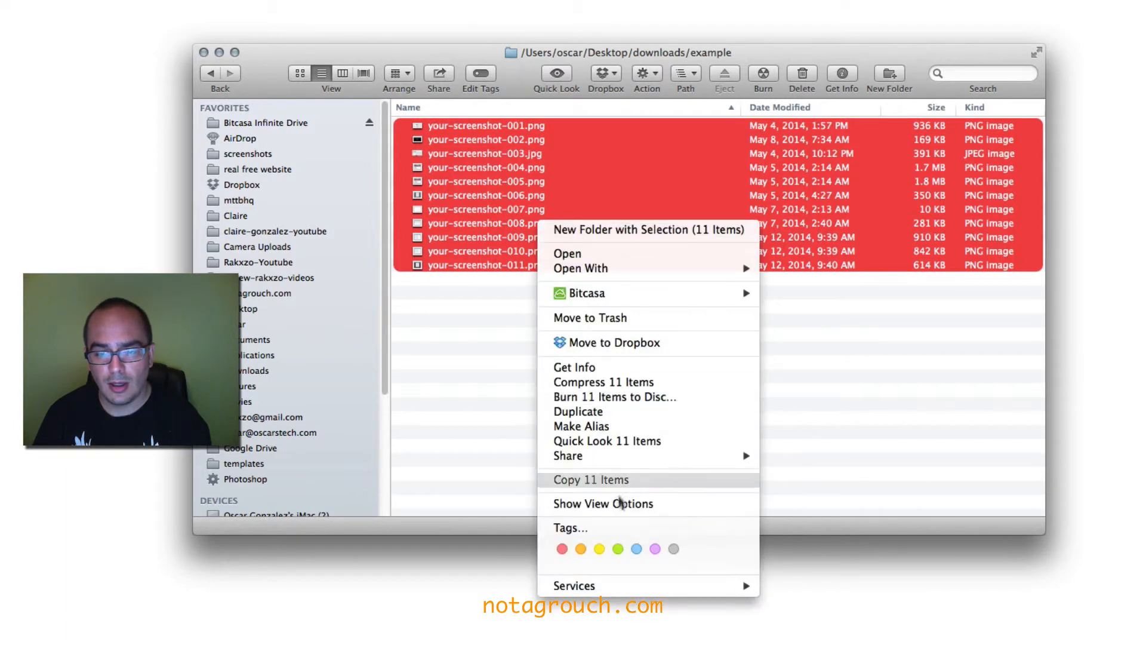
mouse_move(640, 586)
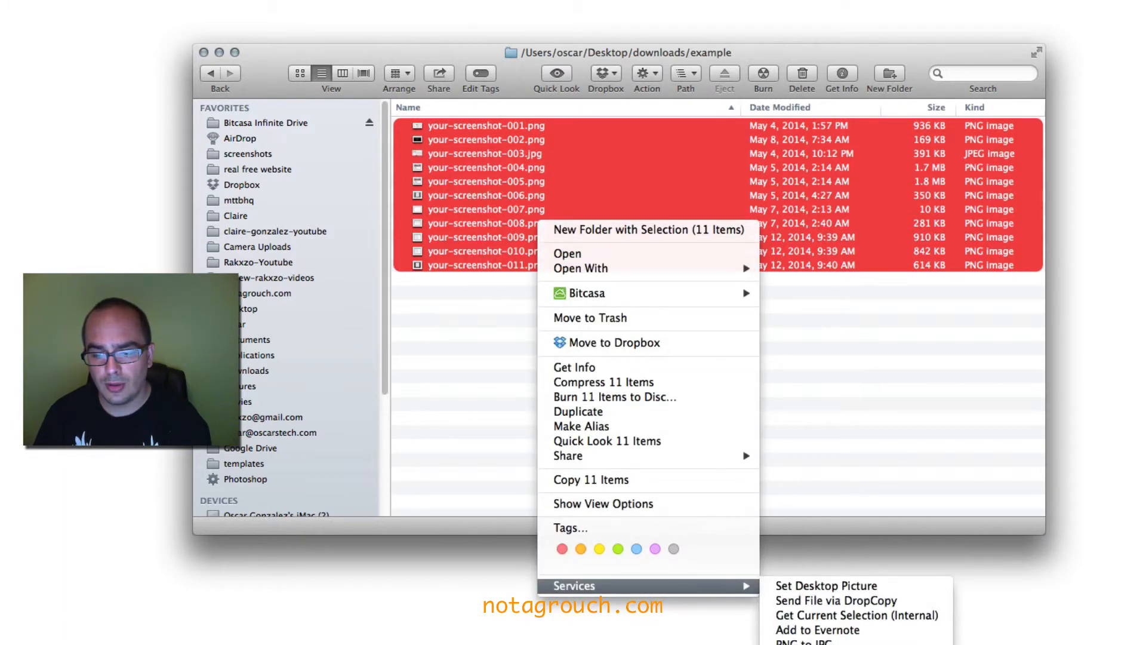
click(812, 643)
click(343, 90)
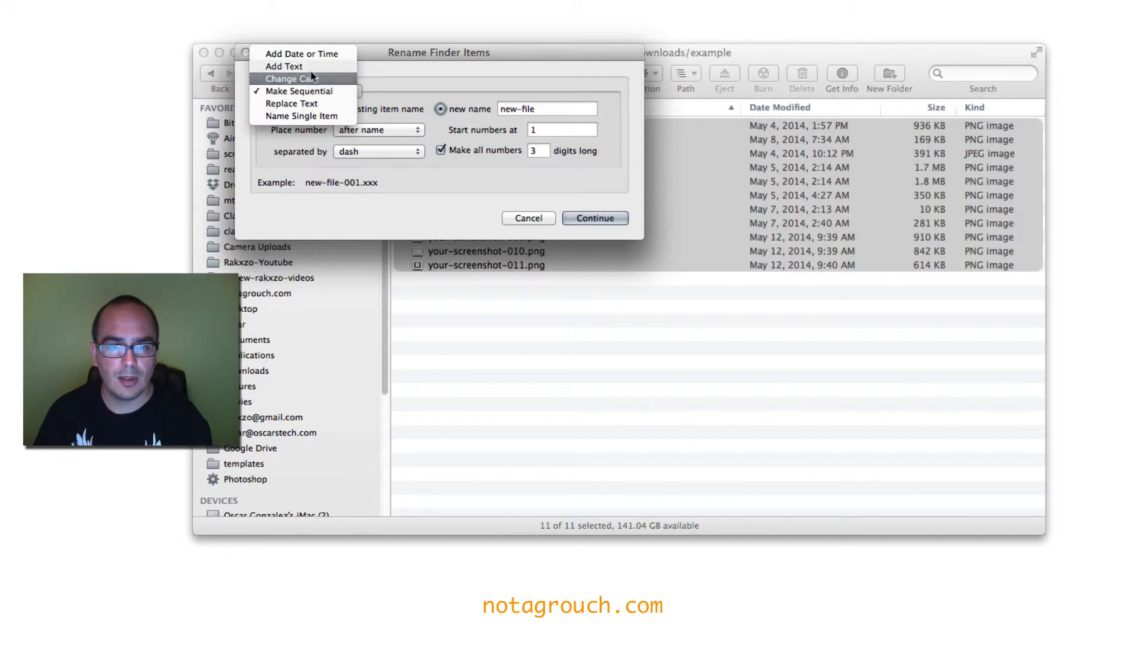
click(314, 54)
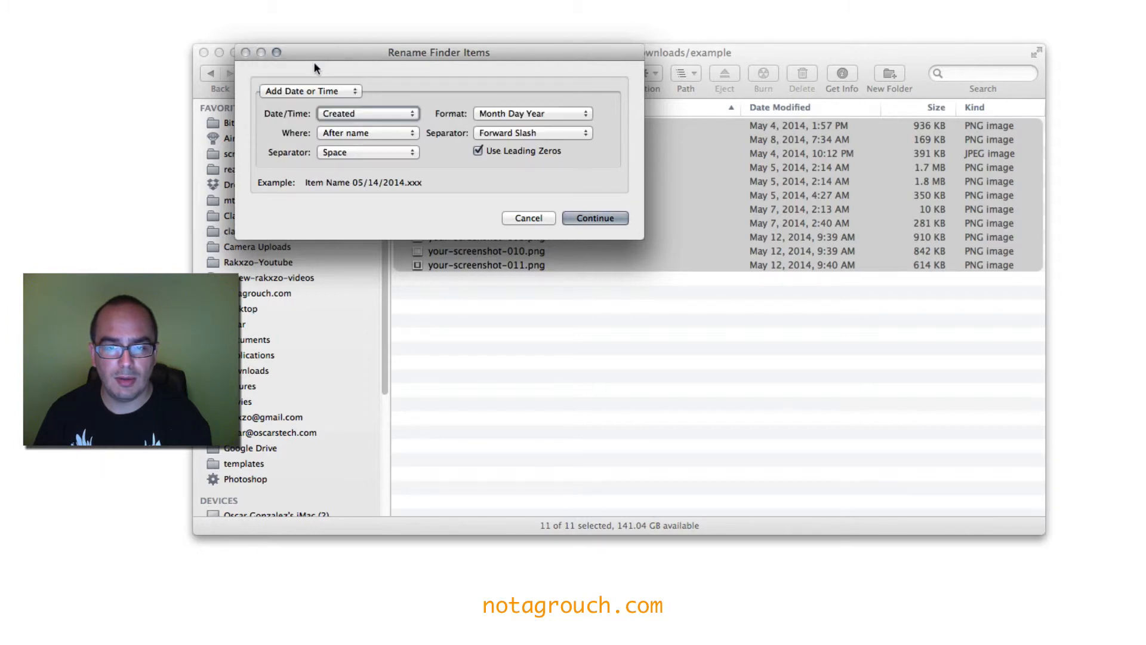
drag(353, 54, 682, 311)
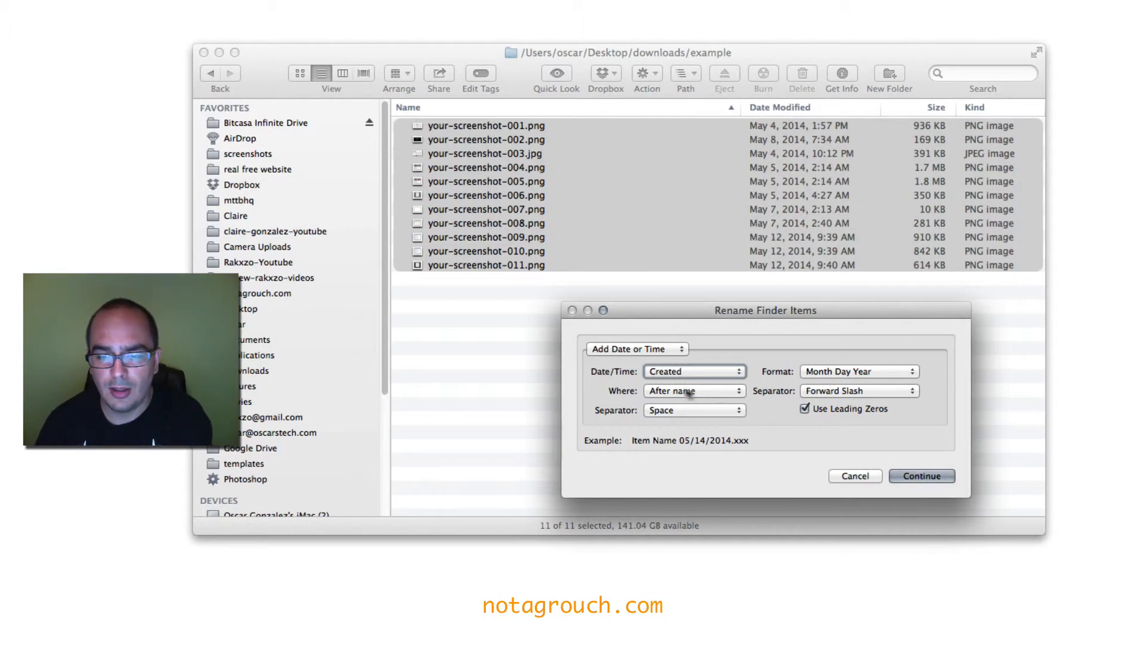
click(855, 475)
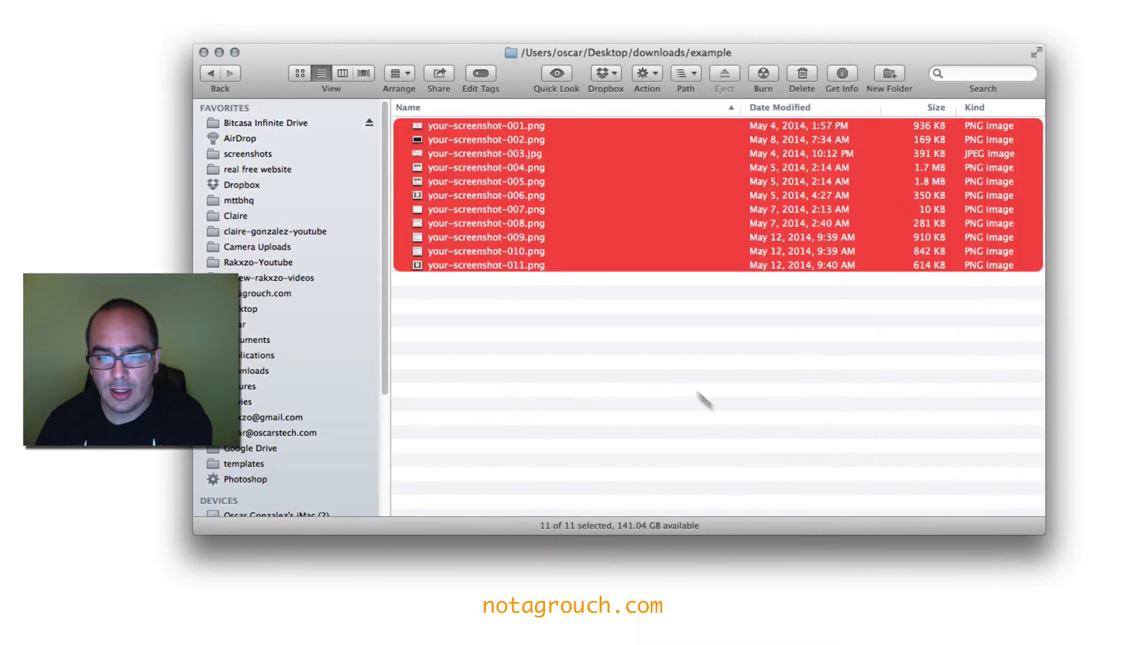
Step: Return to the downloads folder, reposition file-renamer.workflow.zip away from the example folder and extract it
click(623, 338)
click(212, 72)
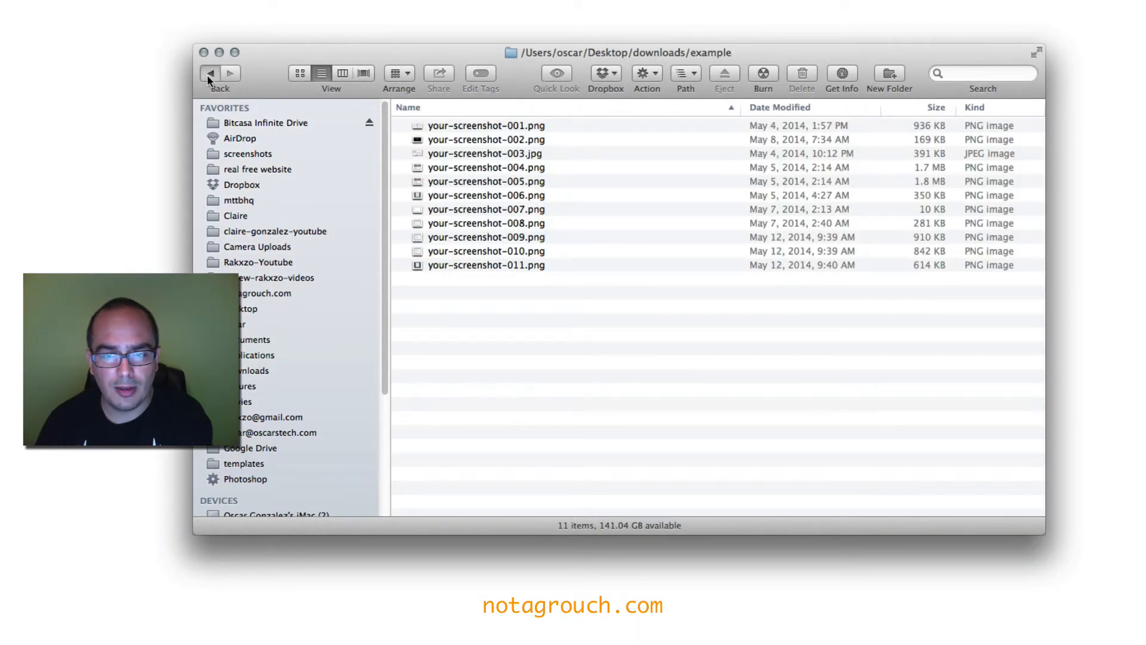
click(911, 197)
drag(911, 197, 519, 203)
click(597, 356)
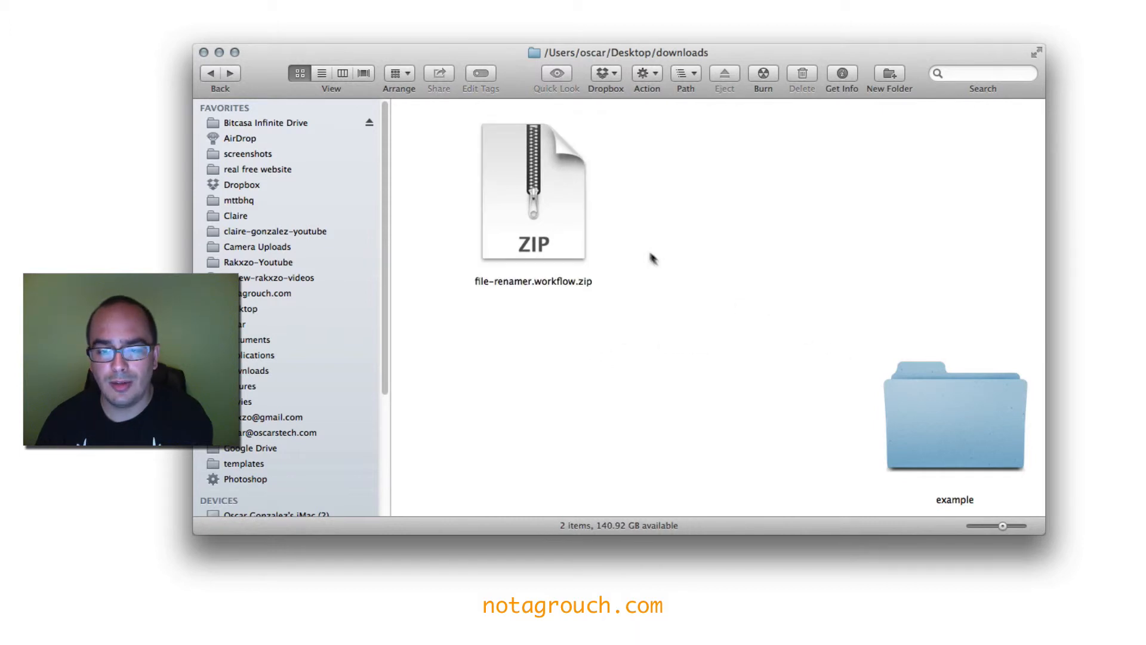
double_click(564, 225)
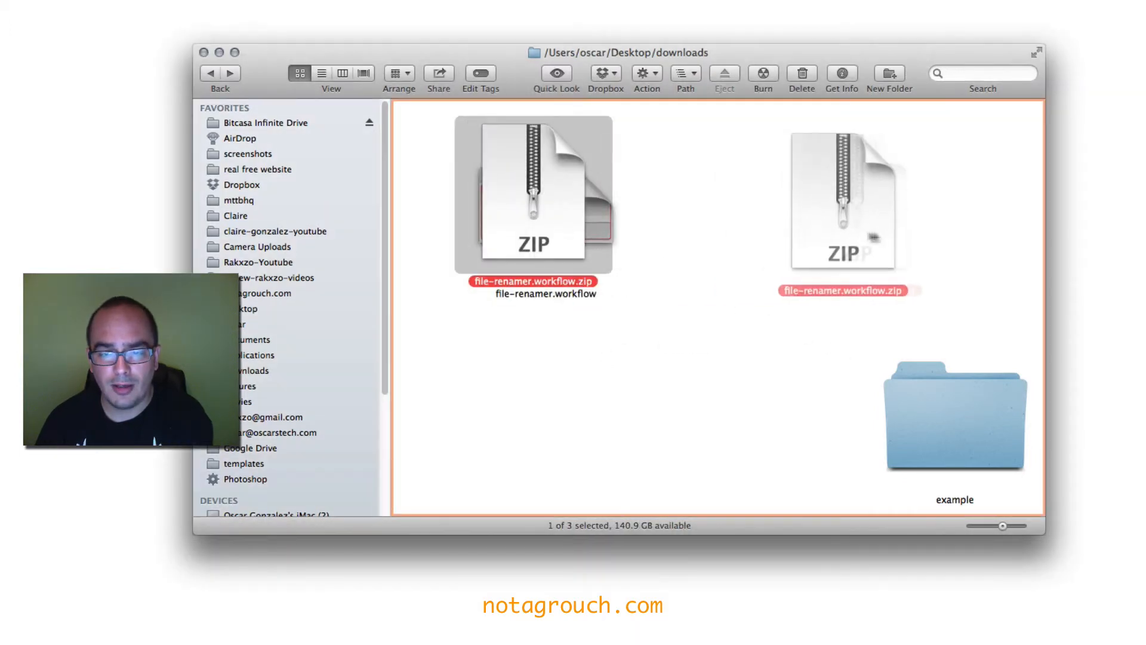
Step: Open the extracted file-renamer.workflow in Automator without installing it, view its Rename Finder Items settings, and close it
right_click(555, 227)
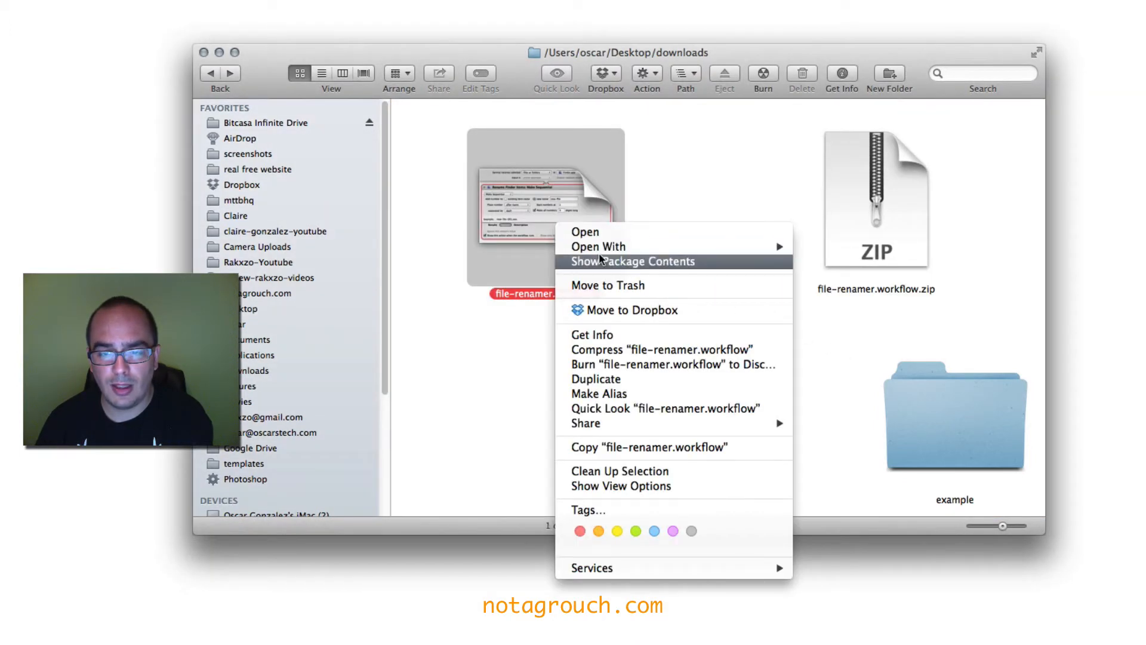
mouse_move(601, 250)
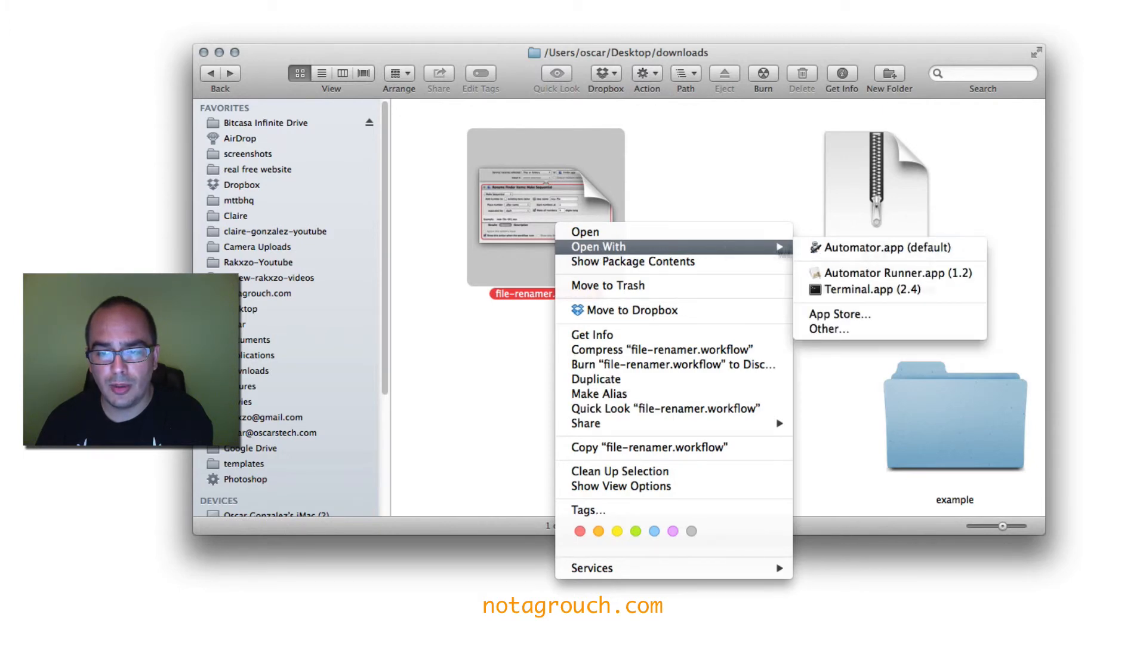
click(794, 248)
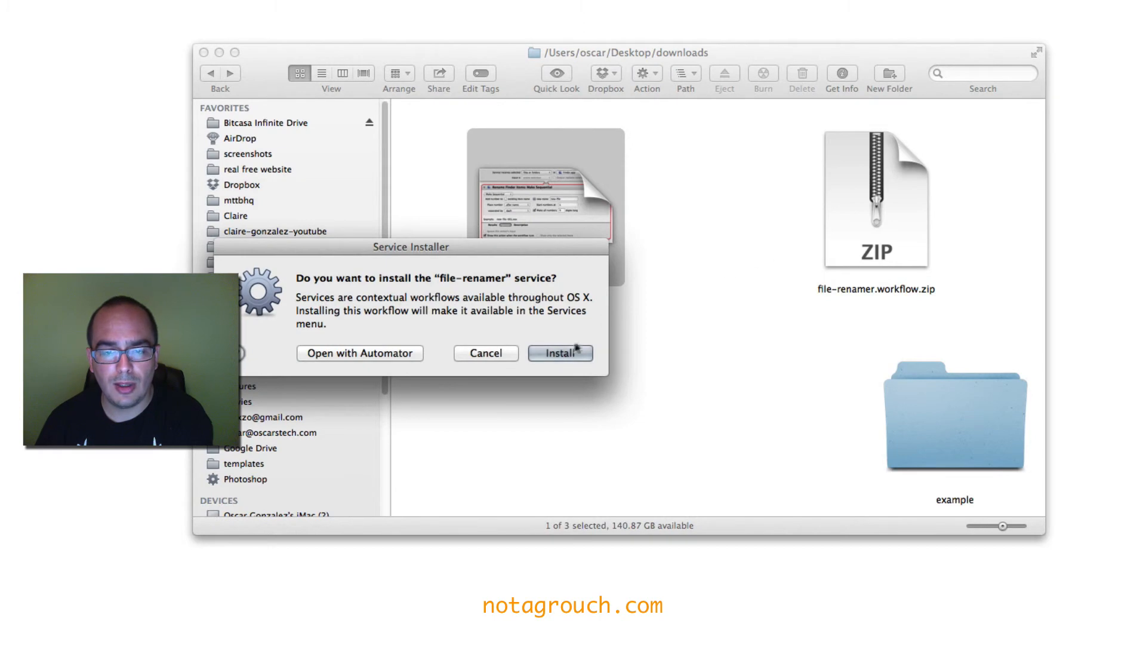
click(407, 356)
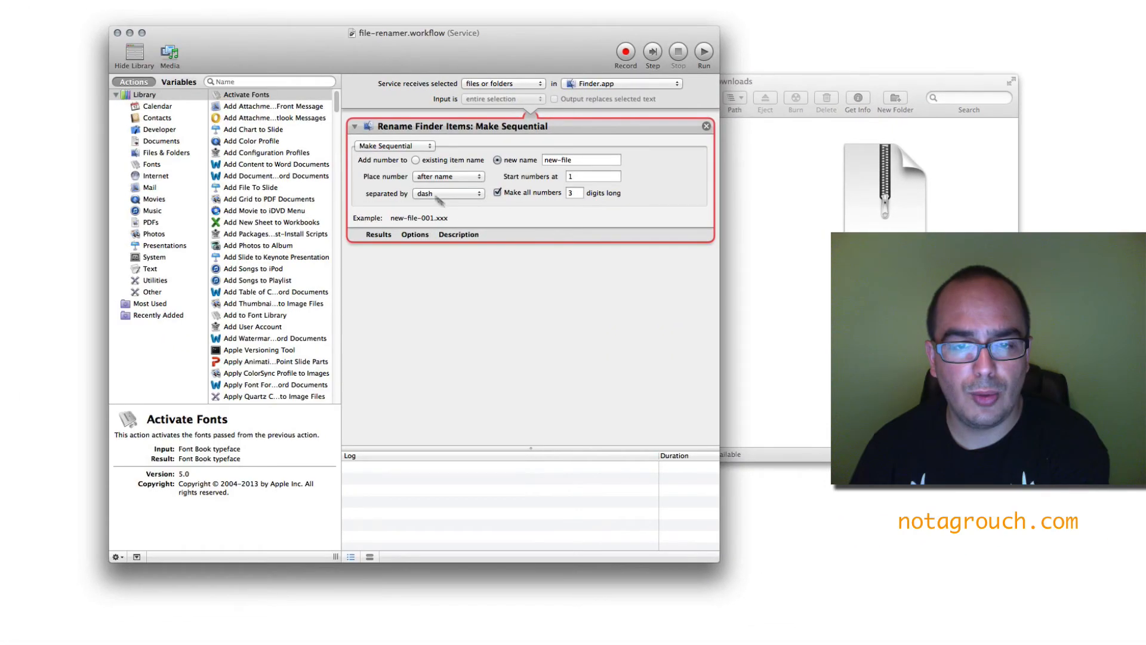
click(117, 33)
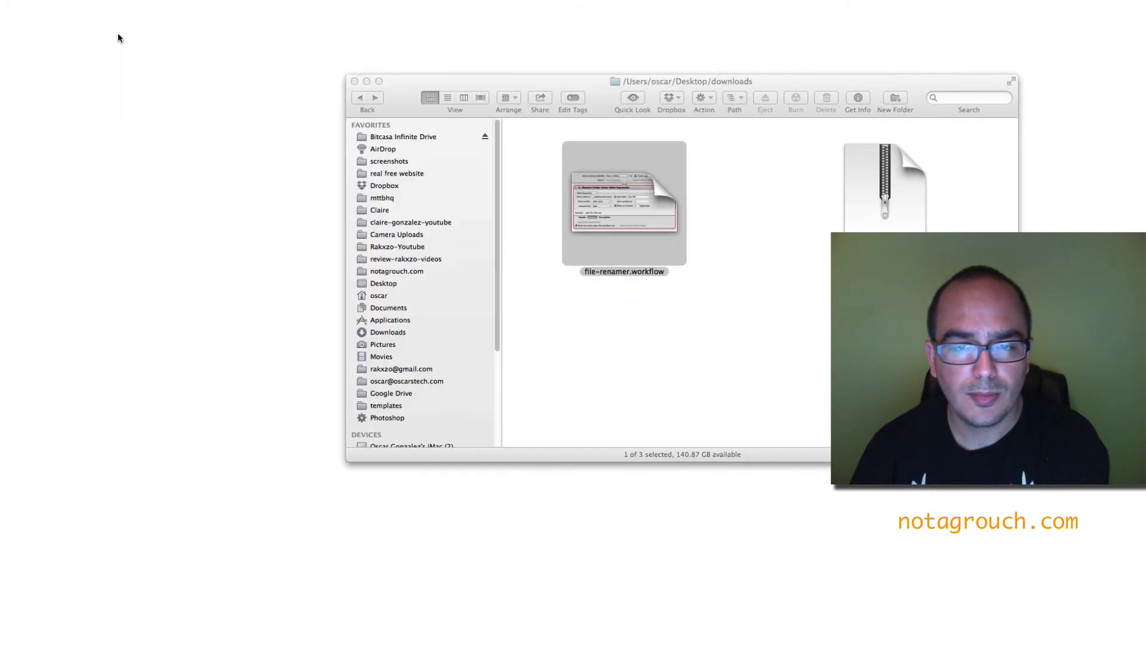
click(633, 271)
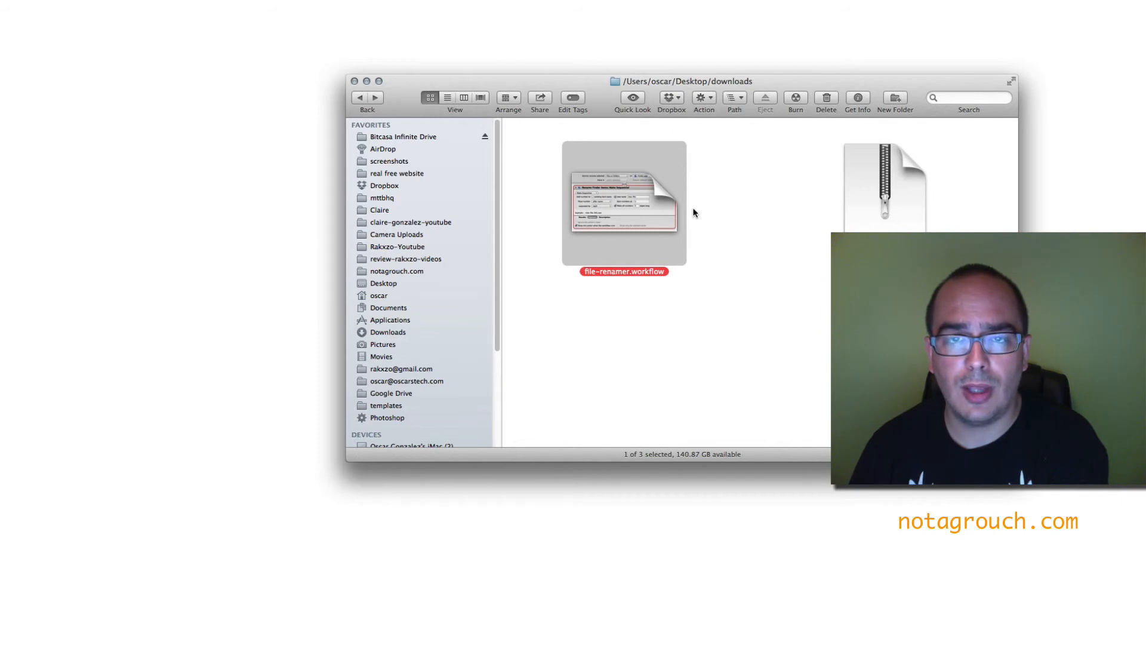
click(729, 201)
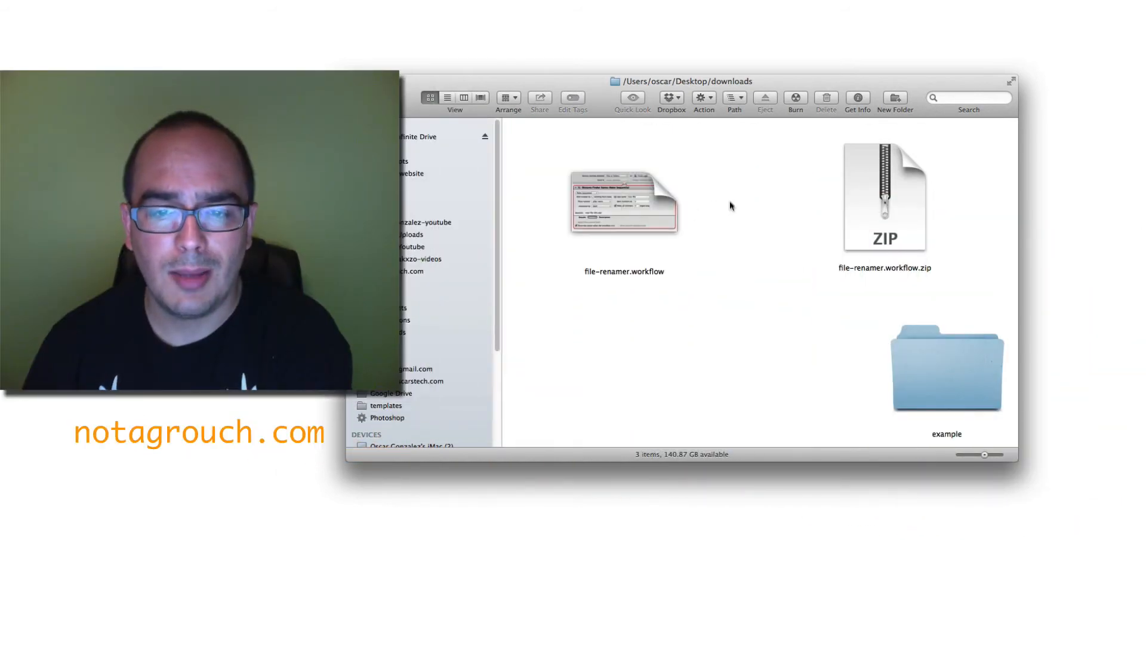
click(949, 378)
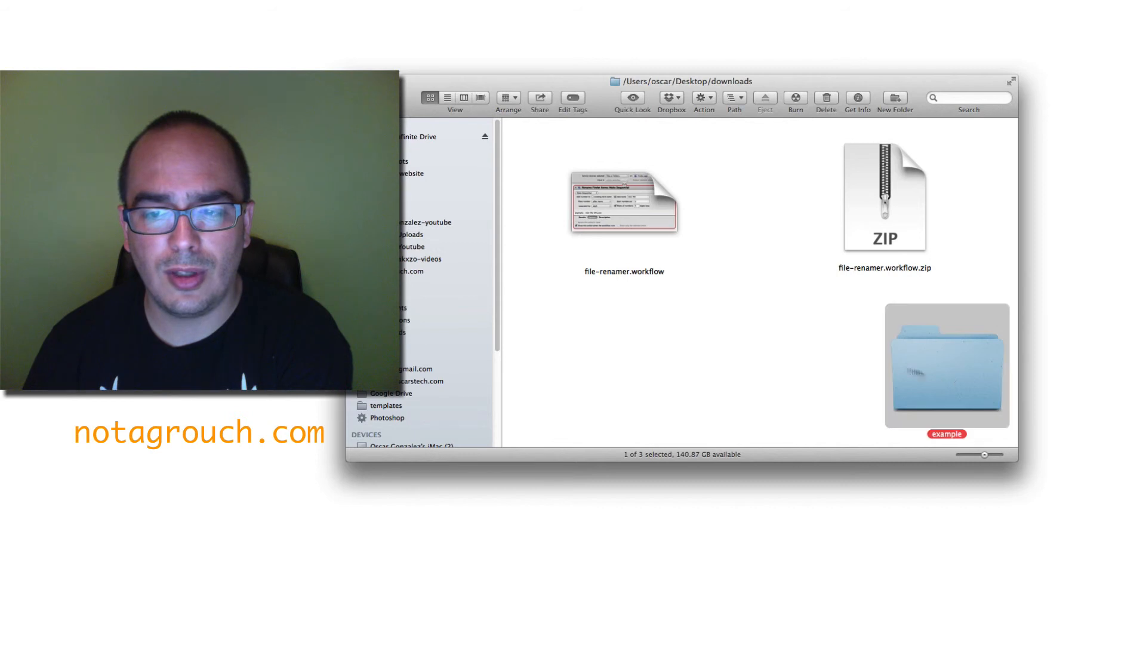